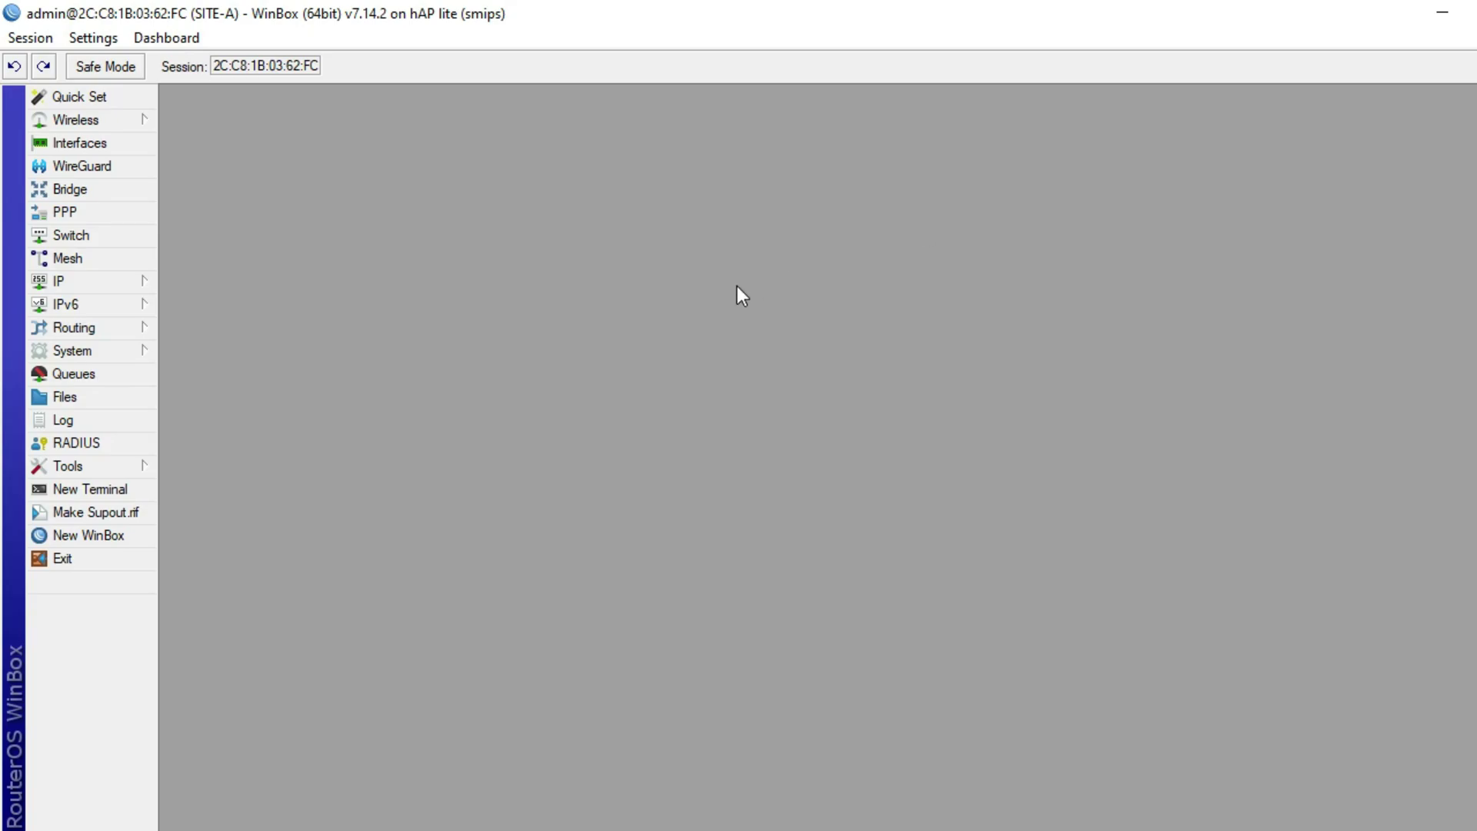
Ping SITE-B's WAN address 192.168.0.195 from a SITE-A terminal, checking the address in the topology PDF, and close the terminal
click(116, 493)
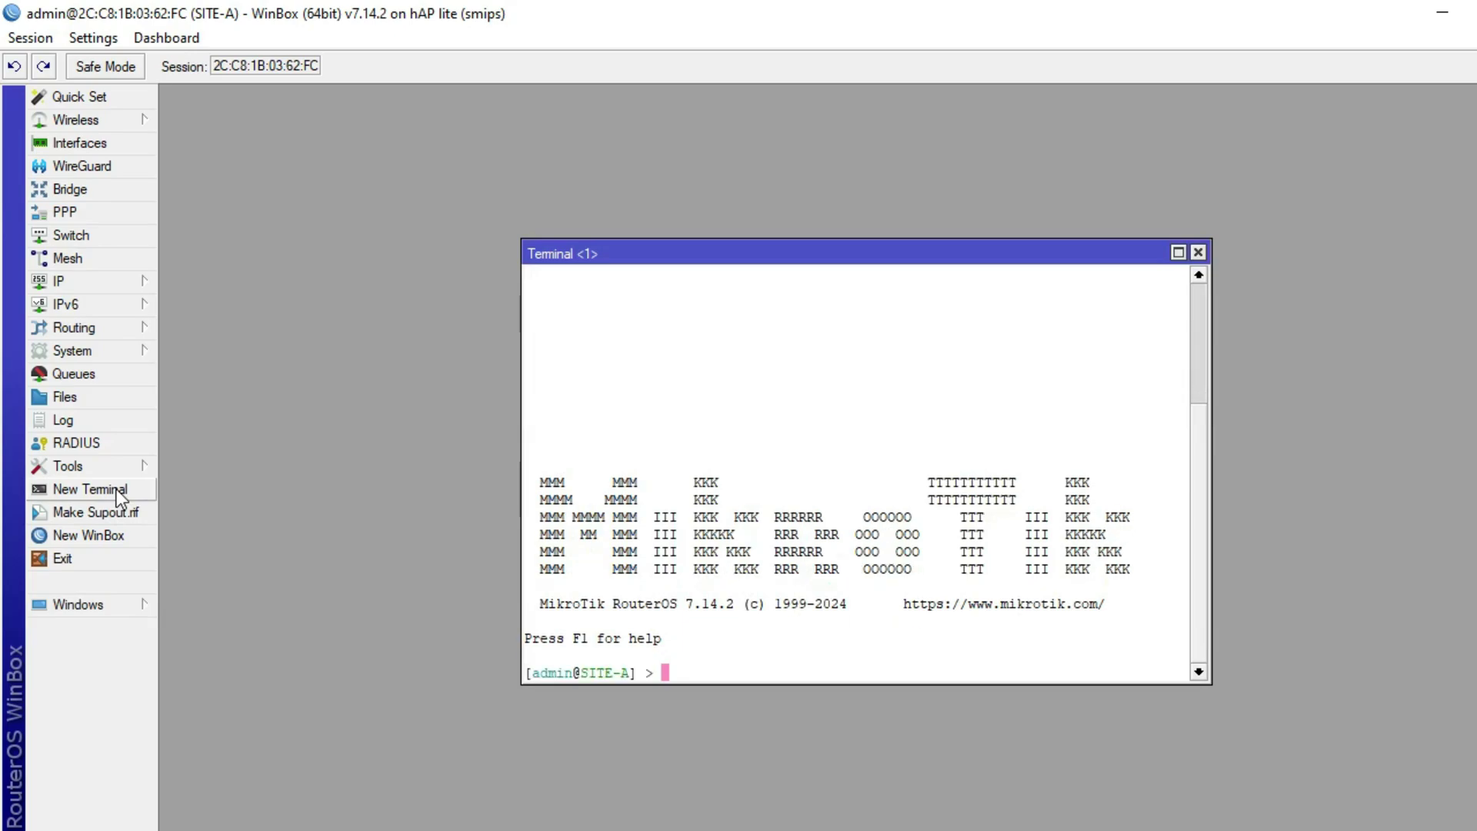
text(ping 192.168.0.195)
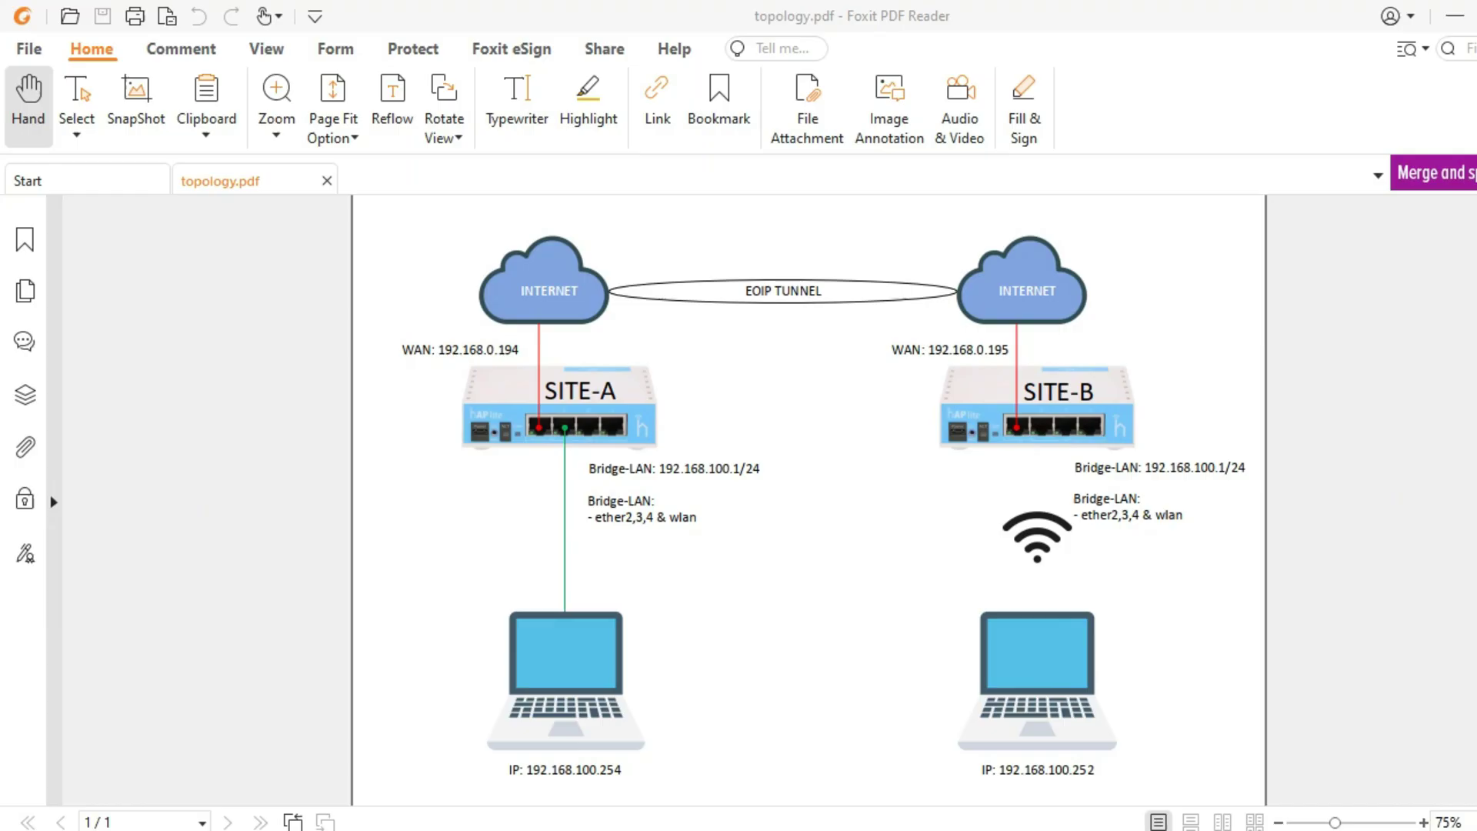
key(alt+Tab)
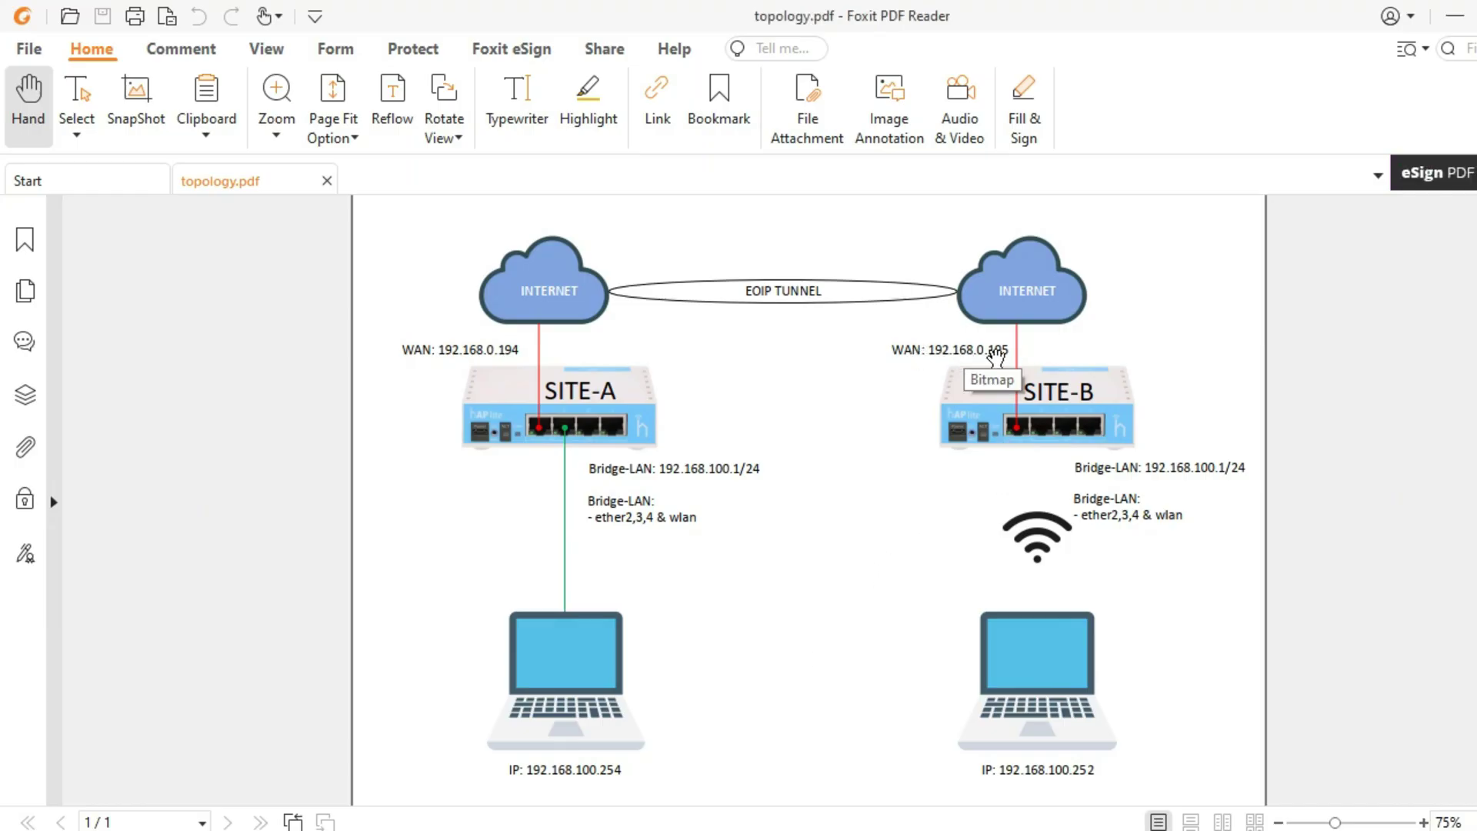
key(alt+Tab)
key(Return)
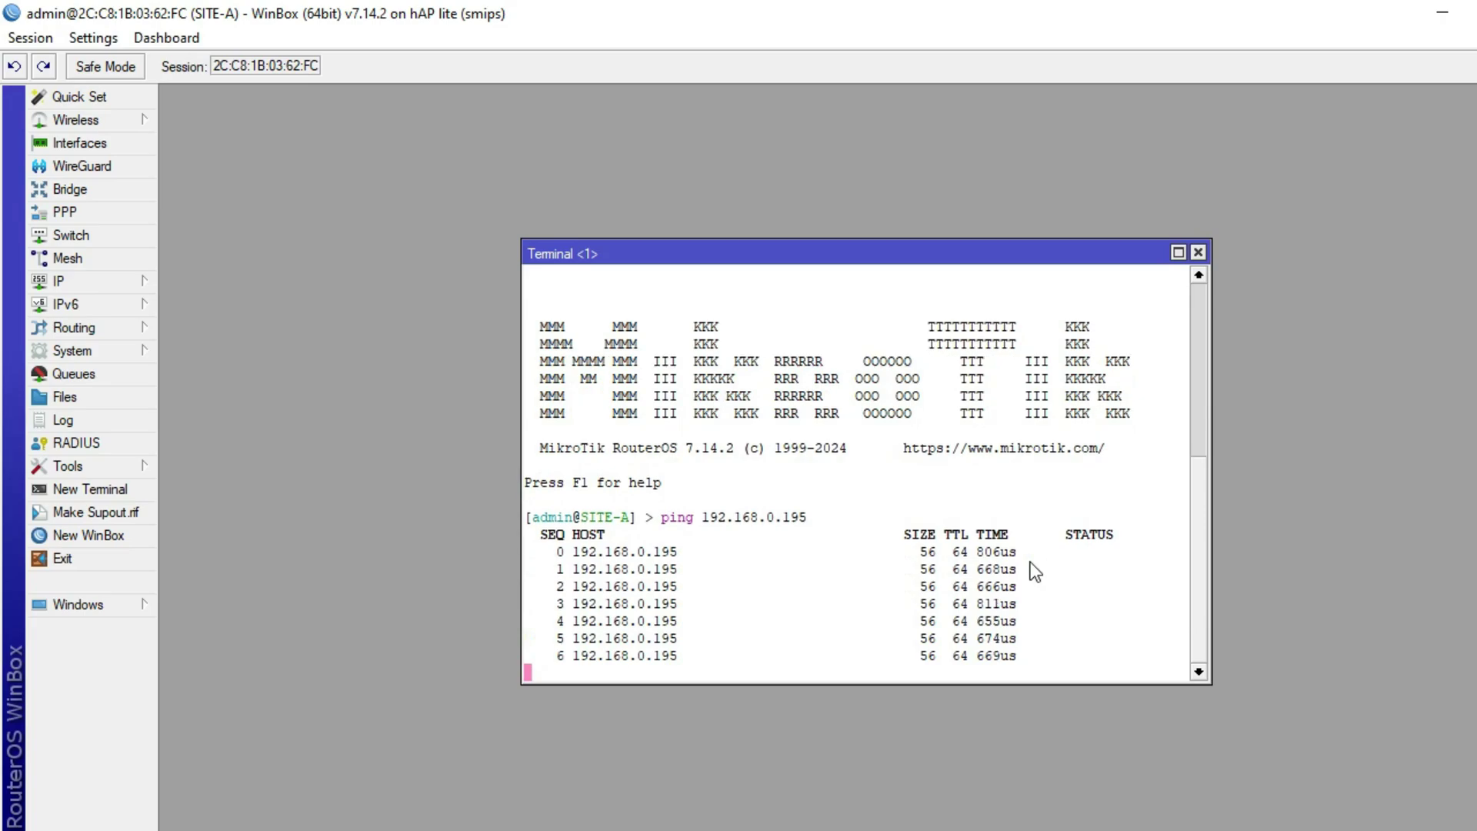
key(ctrl+c)
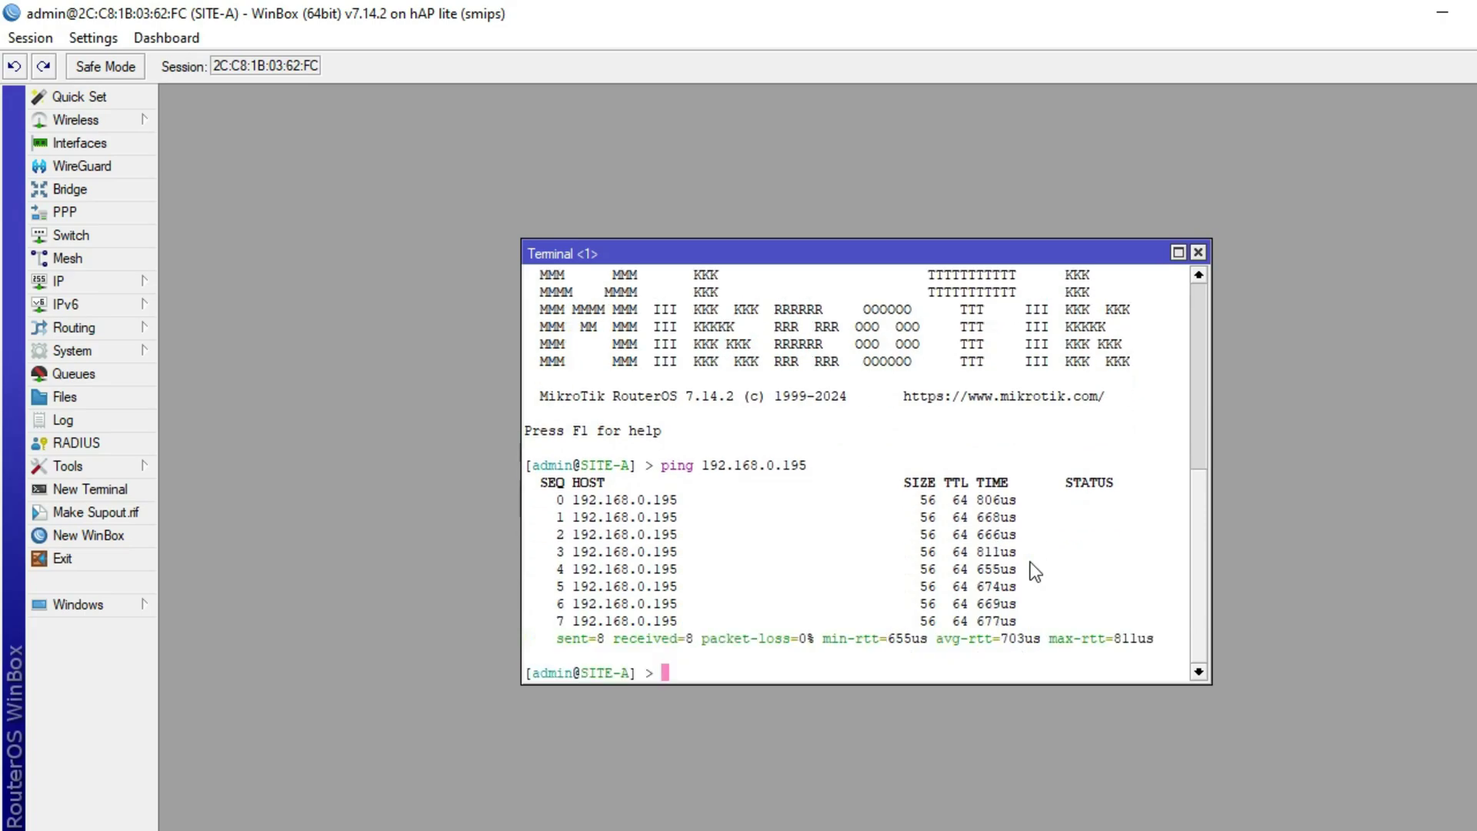
click(1198, 253)
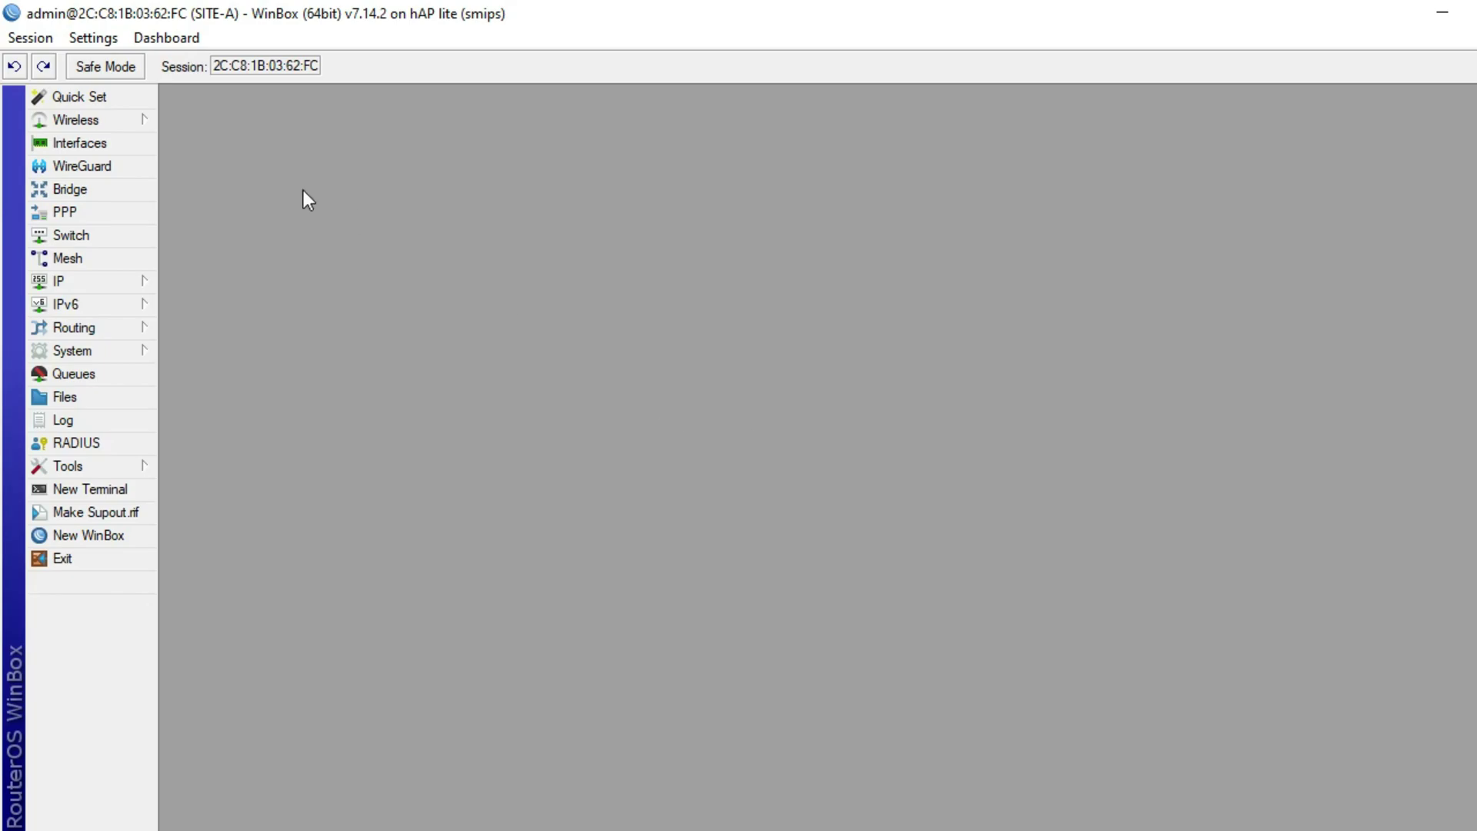
Start a new EoIP tunnel interface on SITE-A named site-A-site-B-tunnel with local address 192.168.0.194
click(112, 143)
click(425, 286)
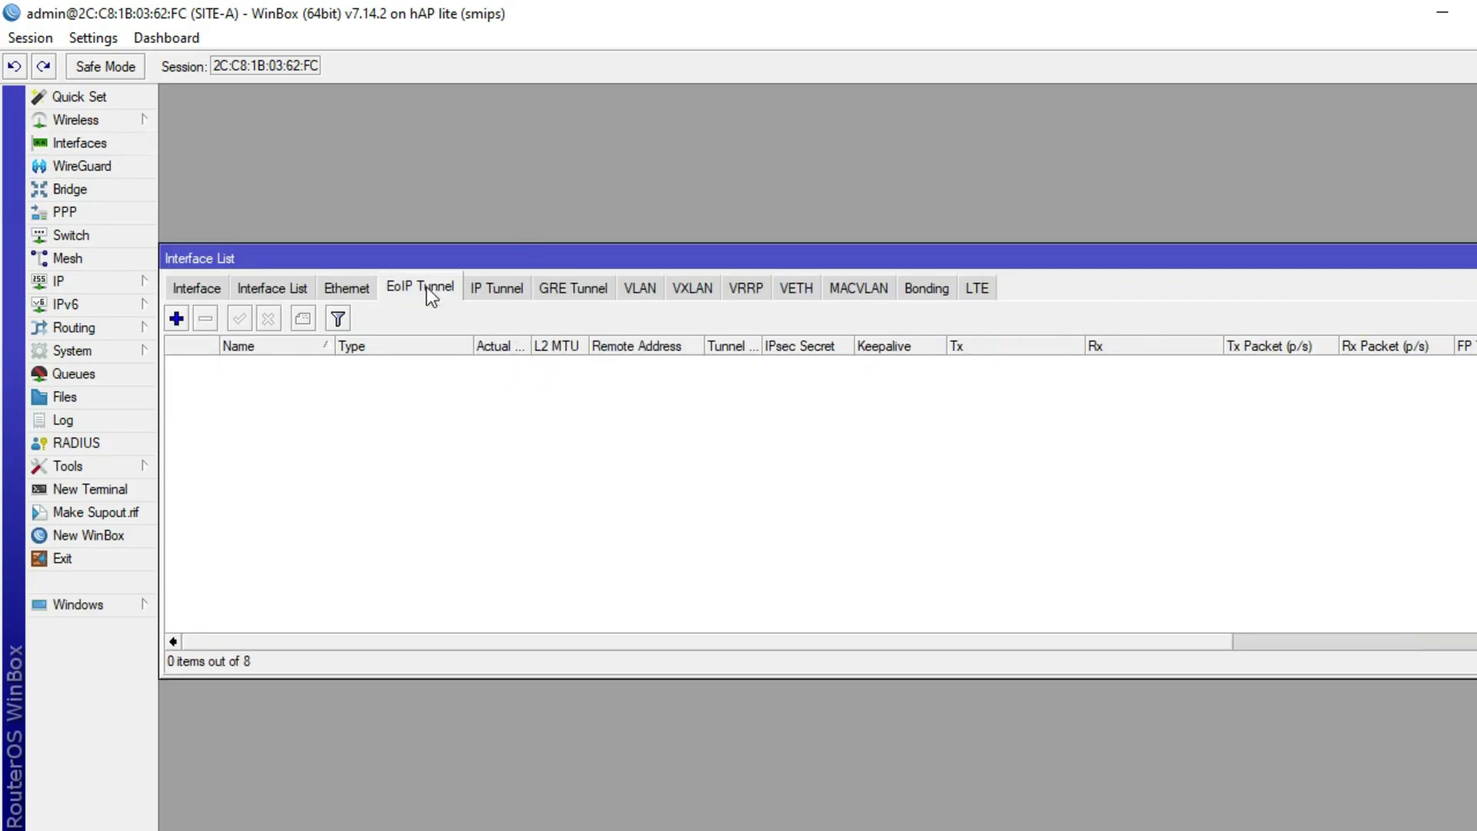
click(176, 319)
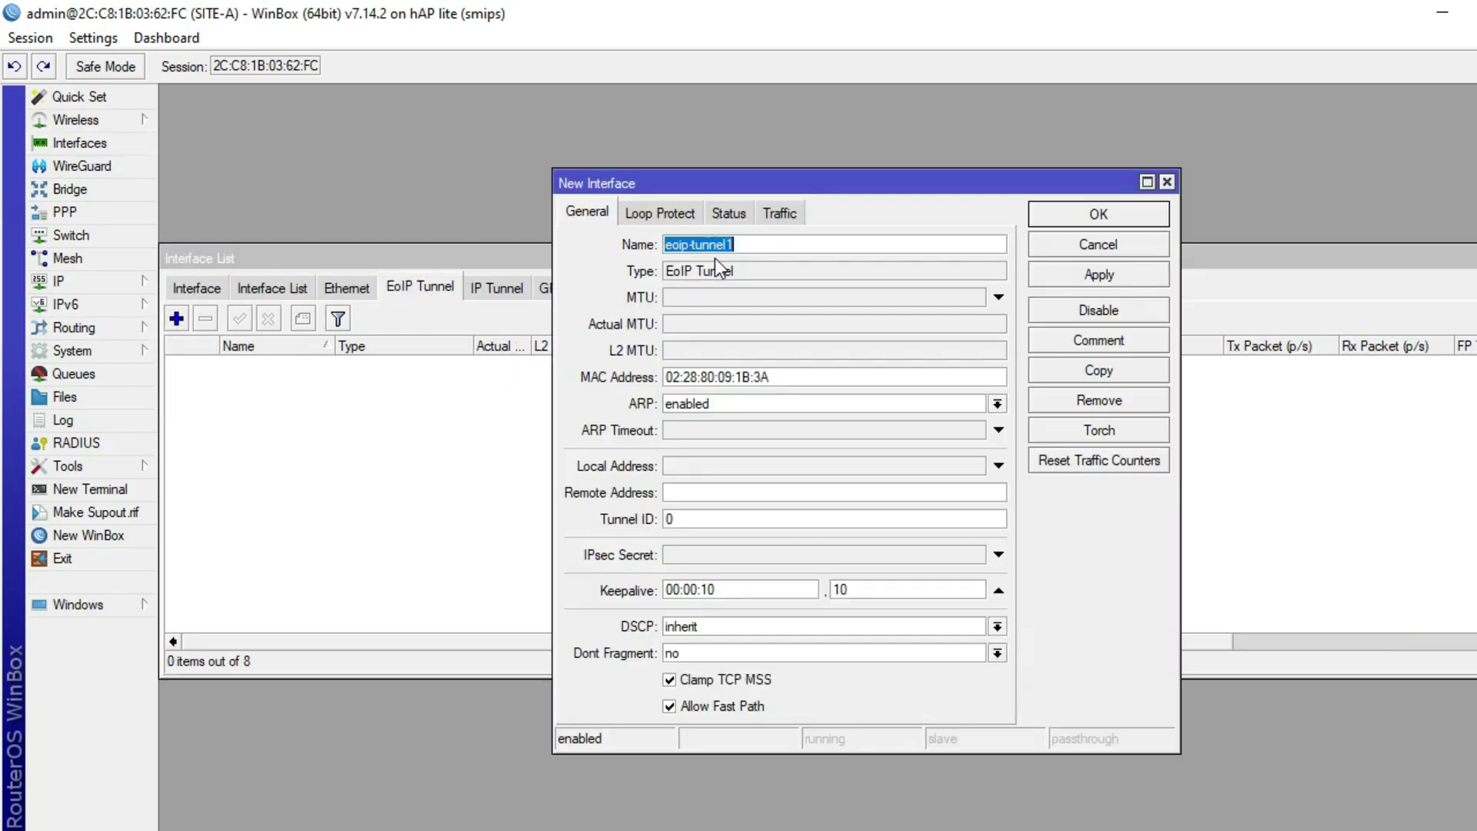
text(site-A-site-B)
click(693, 462)
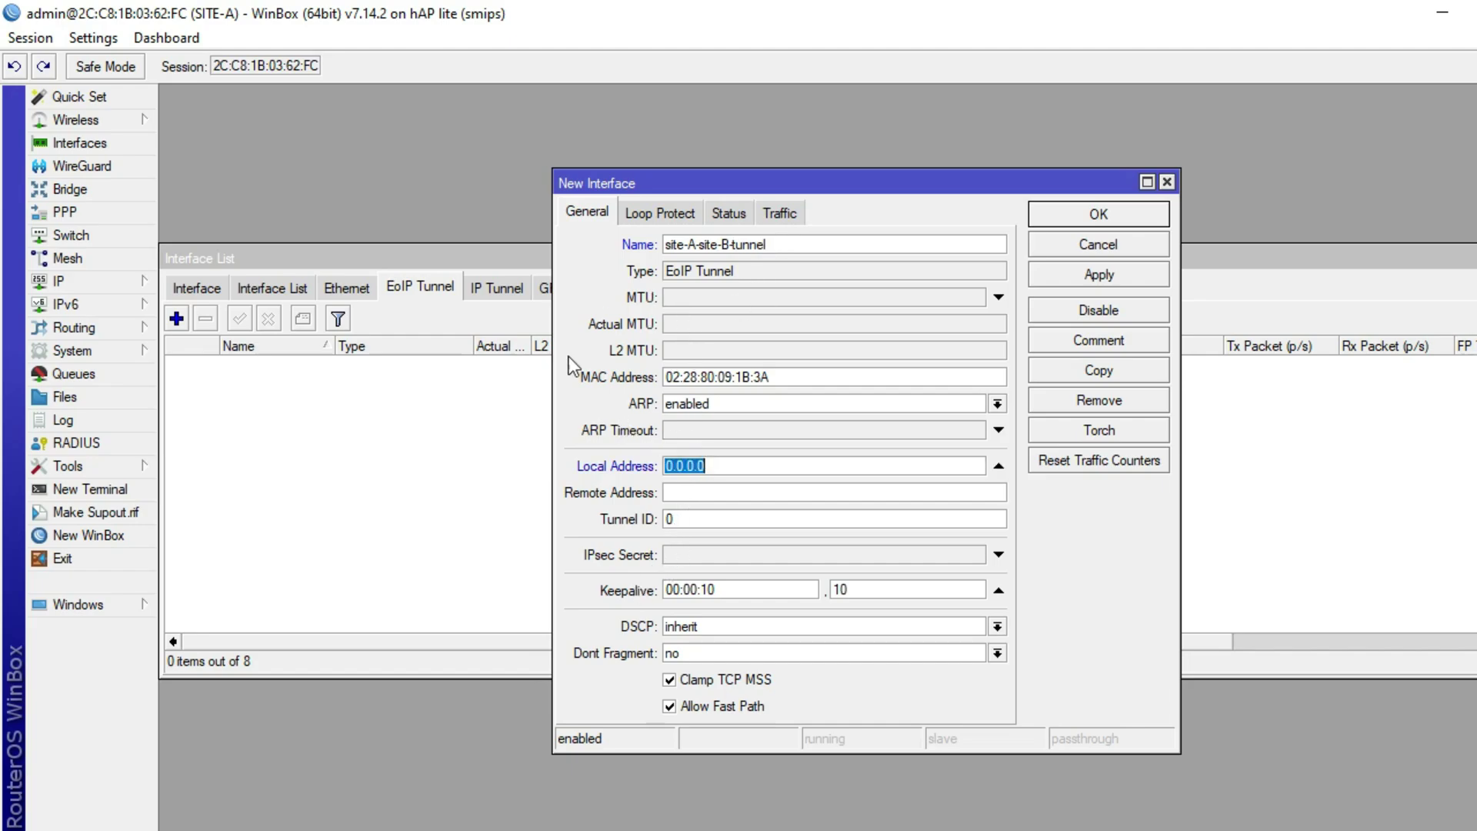
key(ctrl+v)
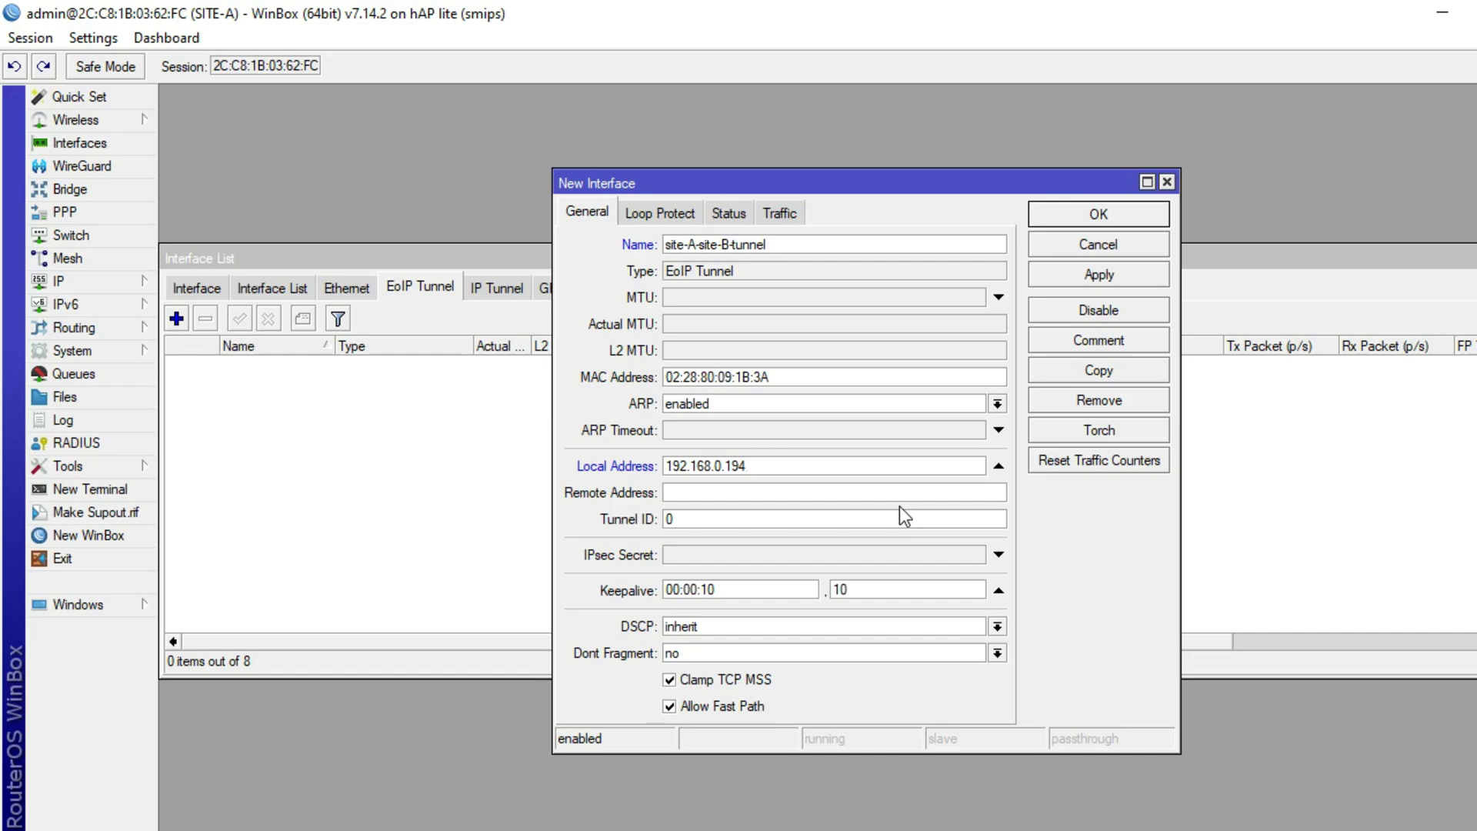
Set the SITE-A tunnel's remote address to 192.168.0.195 and its tunnel ID to 1, and save the interface
click(903, 496)
key(ctrl+v)
key(BackSpace)
text(5)
double_click(821, 523)
text(1)
double_click(754, 522)
click(1111, 276)
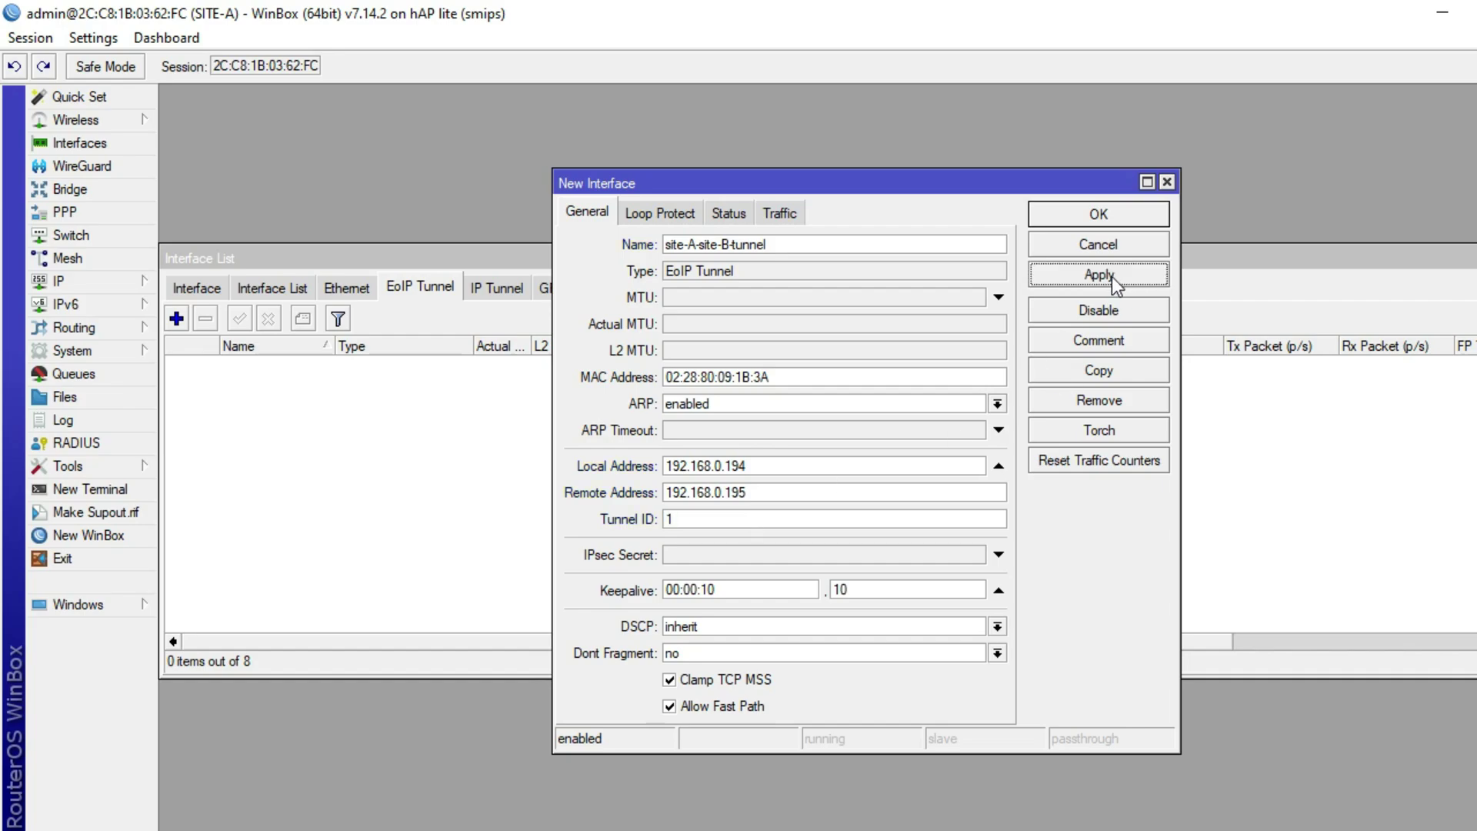
click(1116, 215)
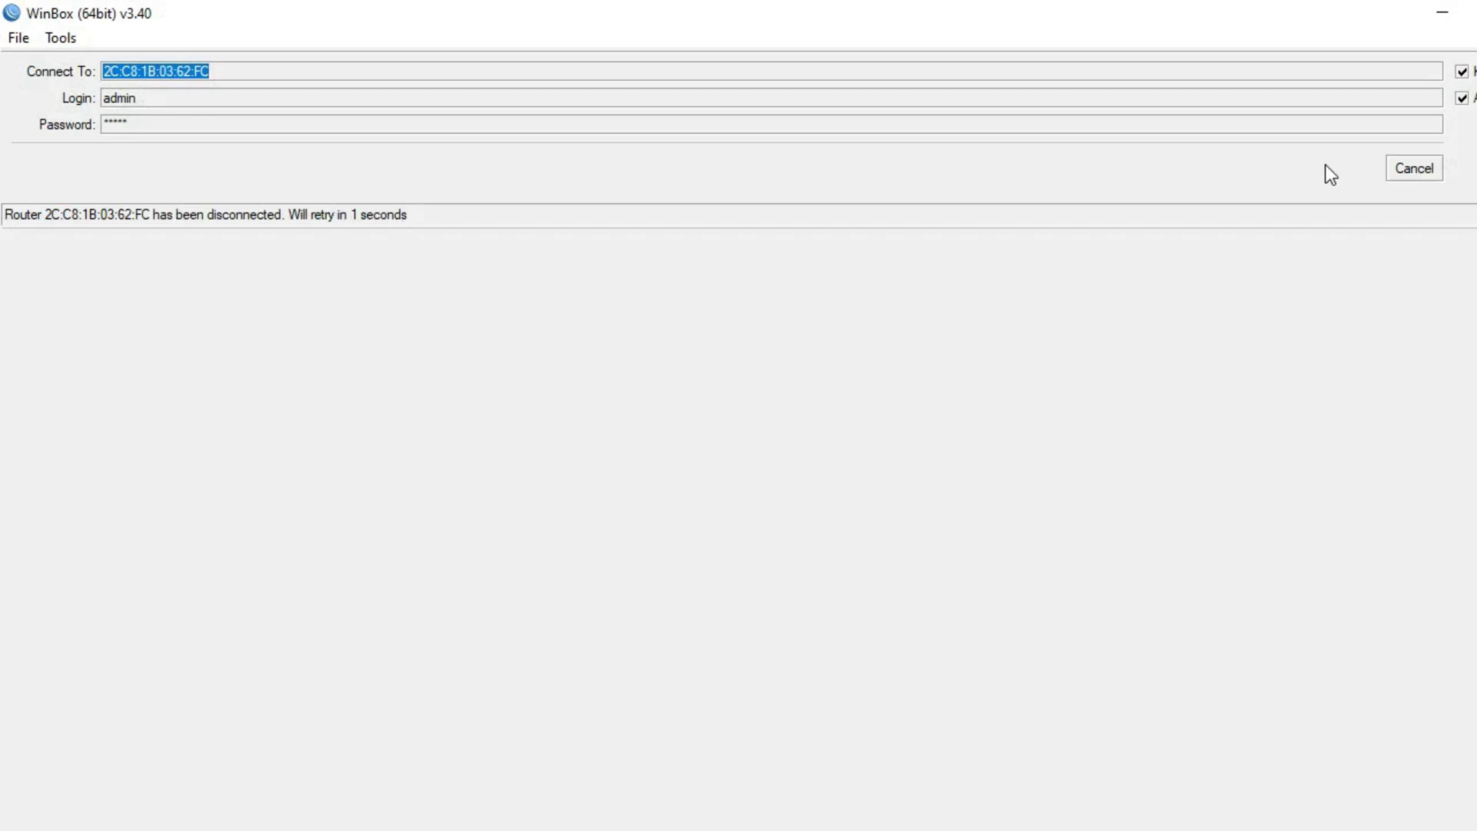
Cancel the reconnection to SITE-A and connect to the neighboring SITE-B router
click(1412, 168)
click(63, 282)
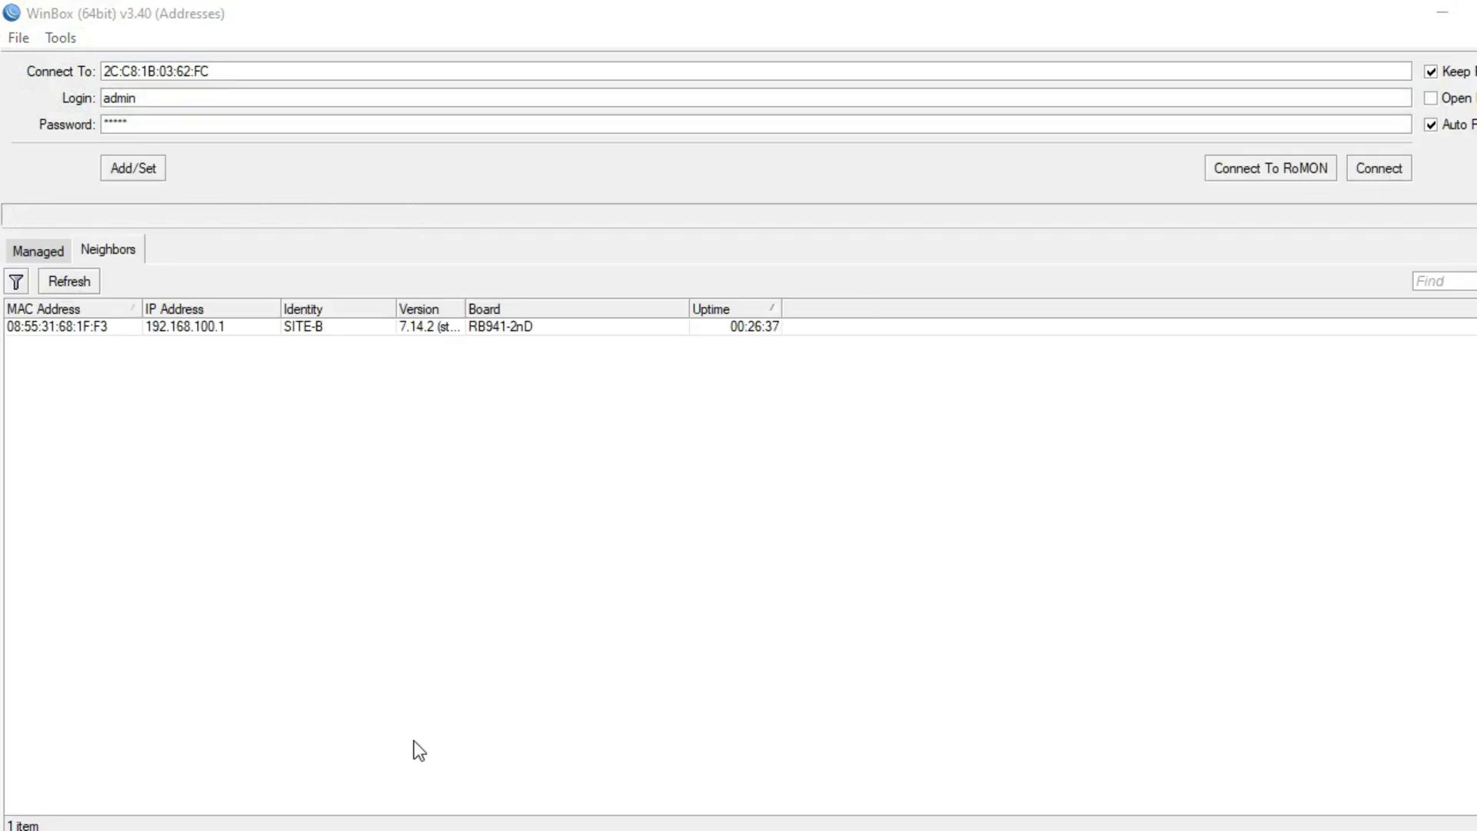
click(62, 323)
click(1379, 168)
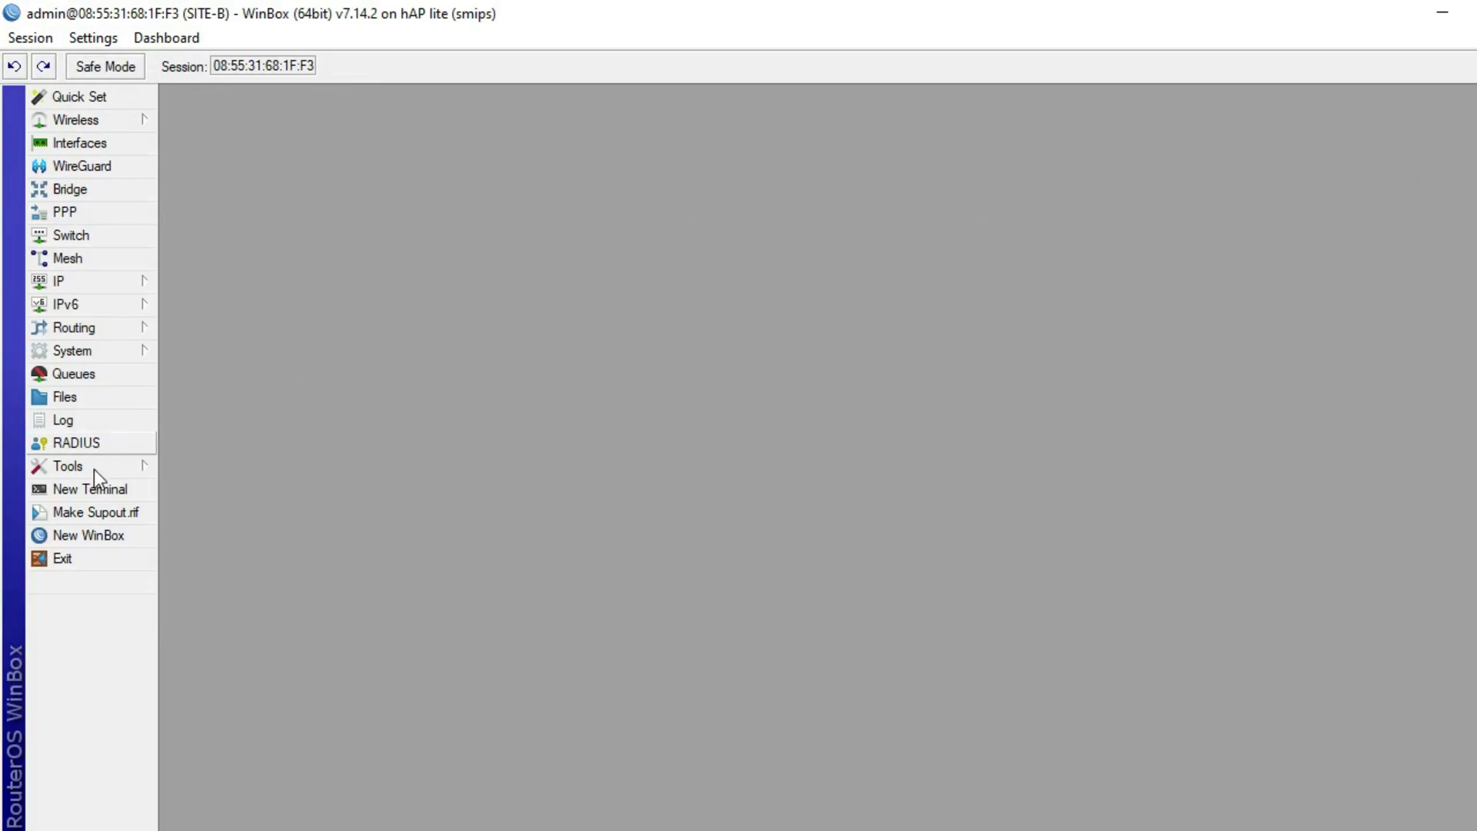
Ping SITE-A's WAN address 192.168.0.194 from a SITE-B terminal, checking the address in the topology PDF, and close the terminal
click(101, 490)
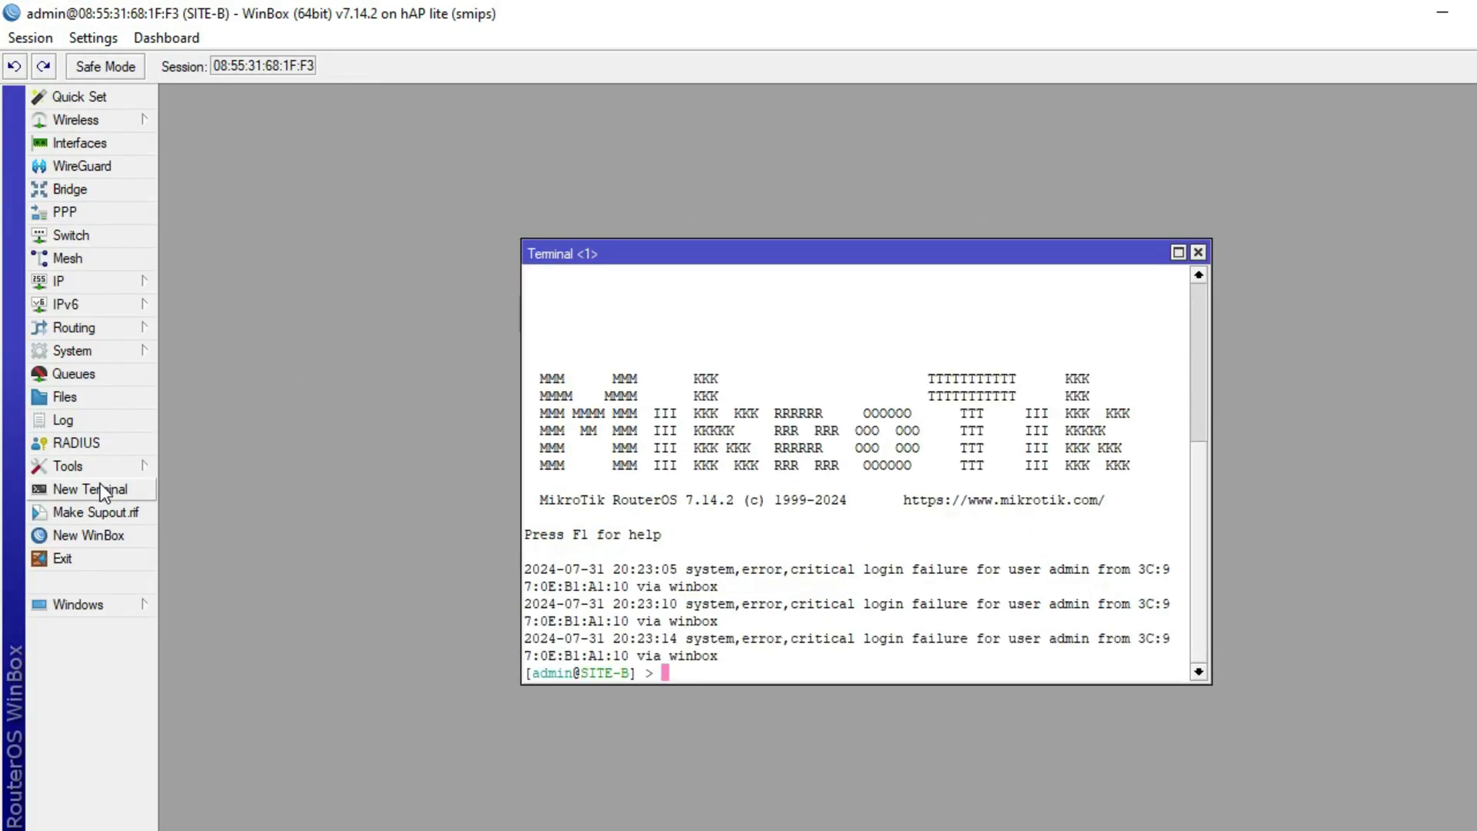
text(ping 192.168.0.194)
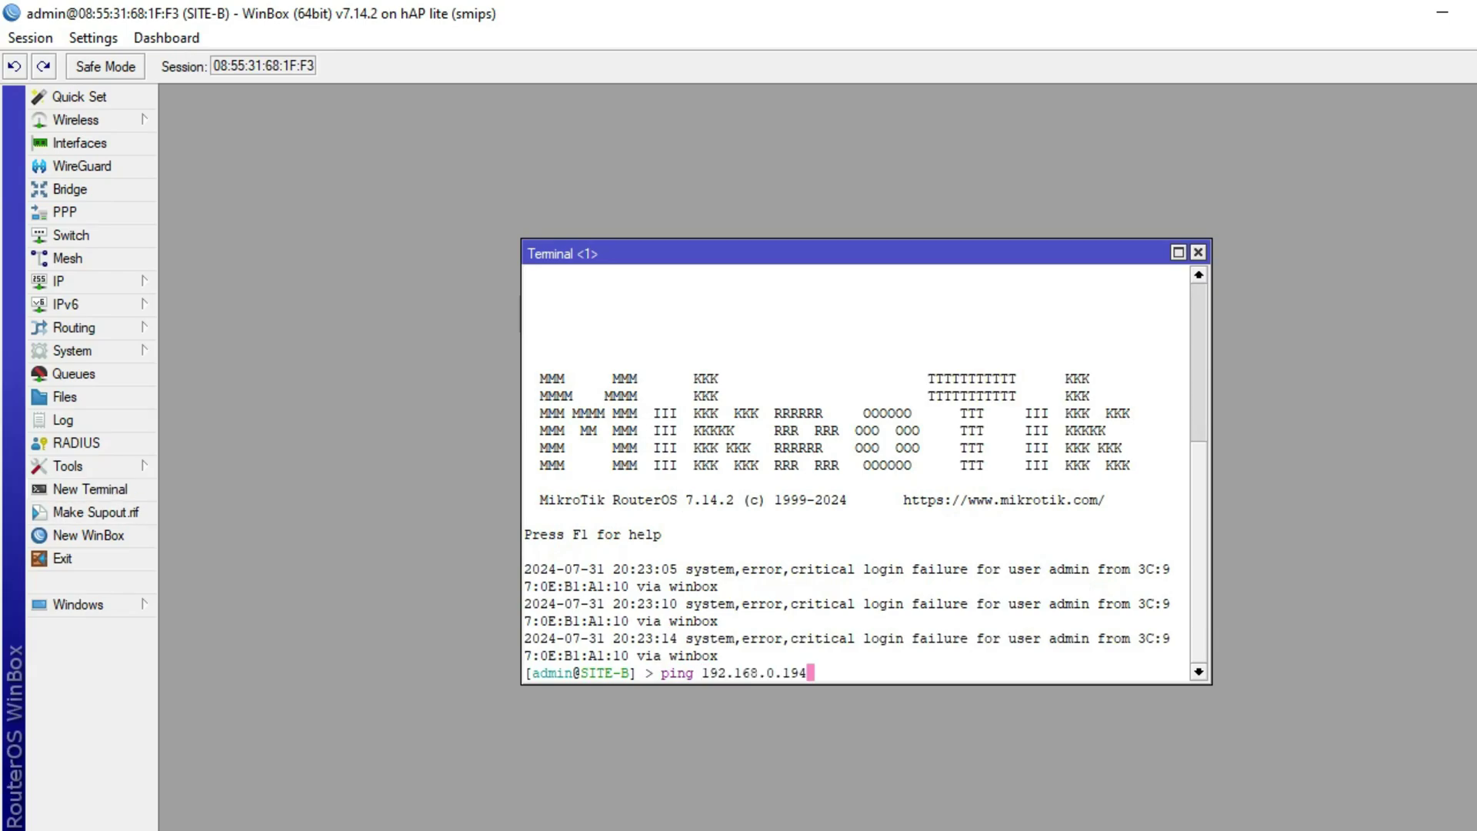
key(alt+Tab)
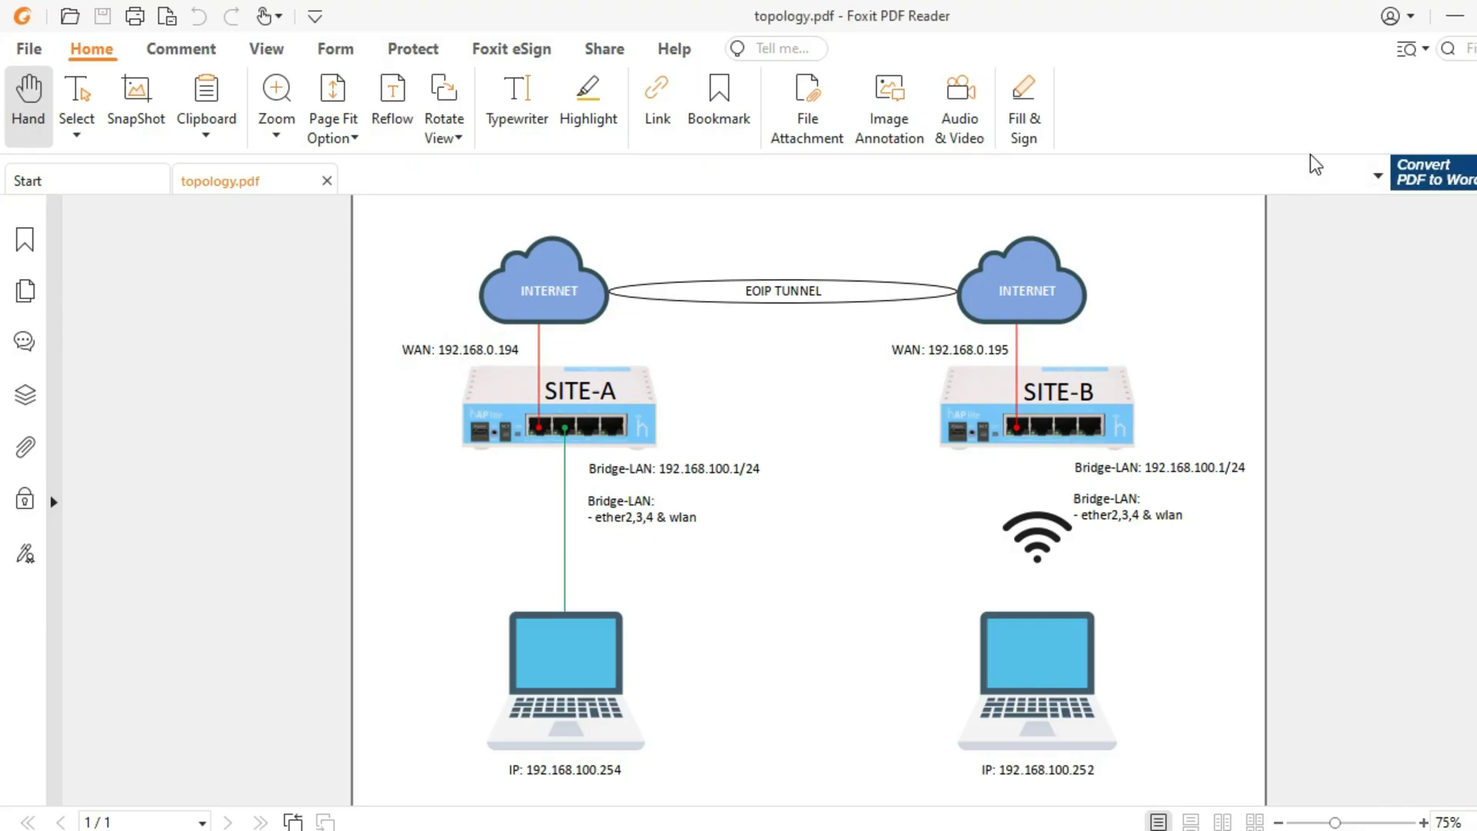
click(1454, 16)
key(Return)
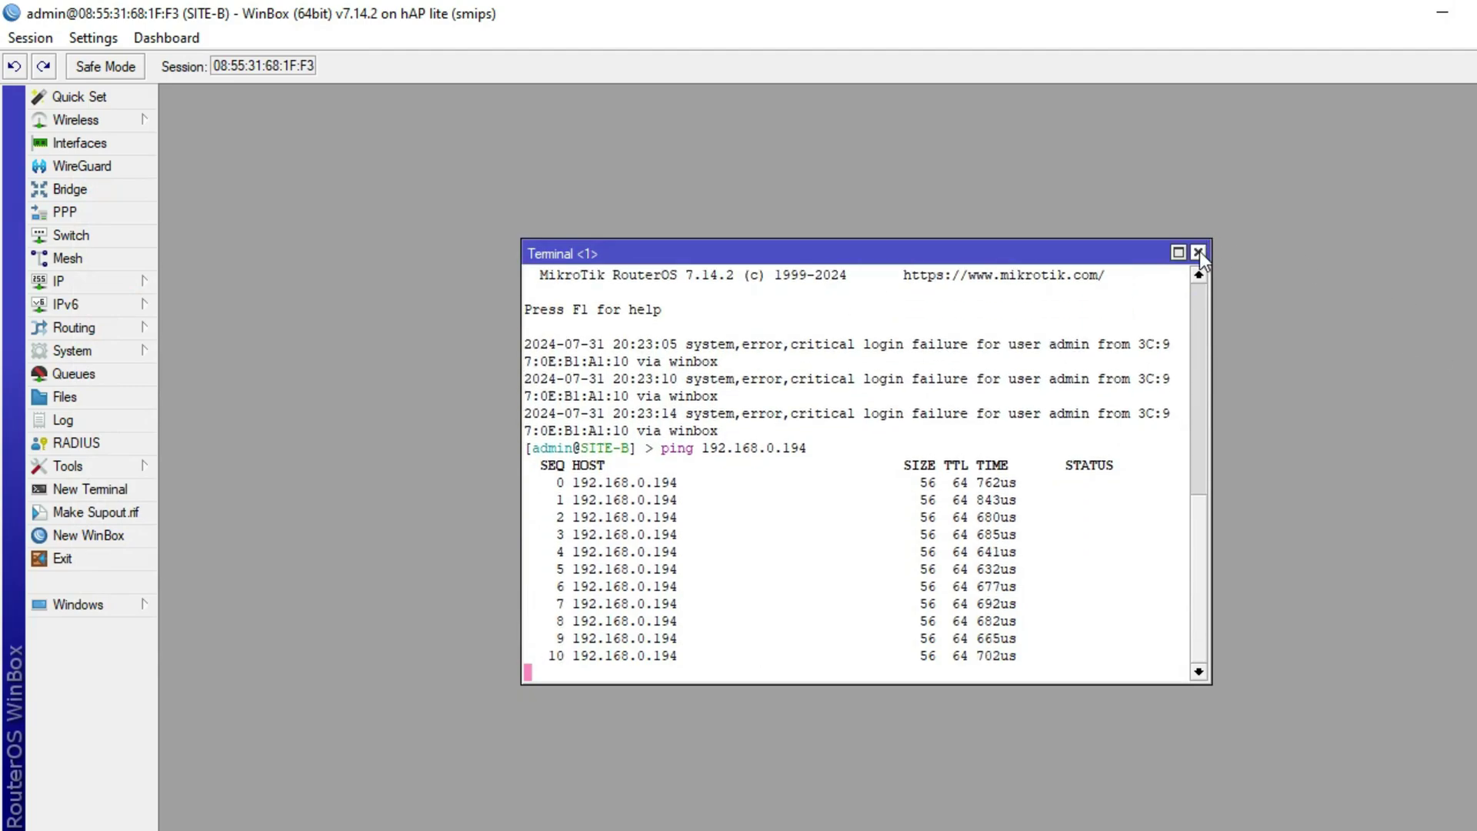
click(1198, 253)
Start a new EoIP tunnel interface on SITE-B named site-A-site-B-tunnel with local address 192.168.0.195
click(68, 145)
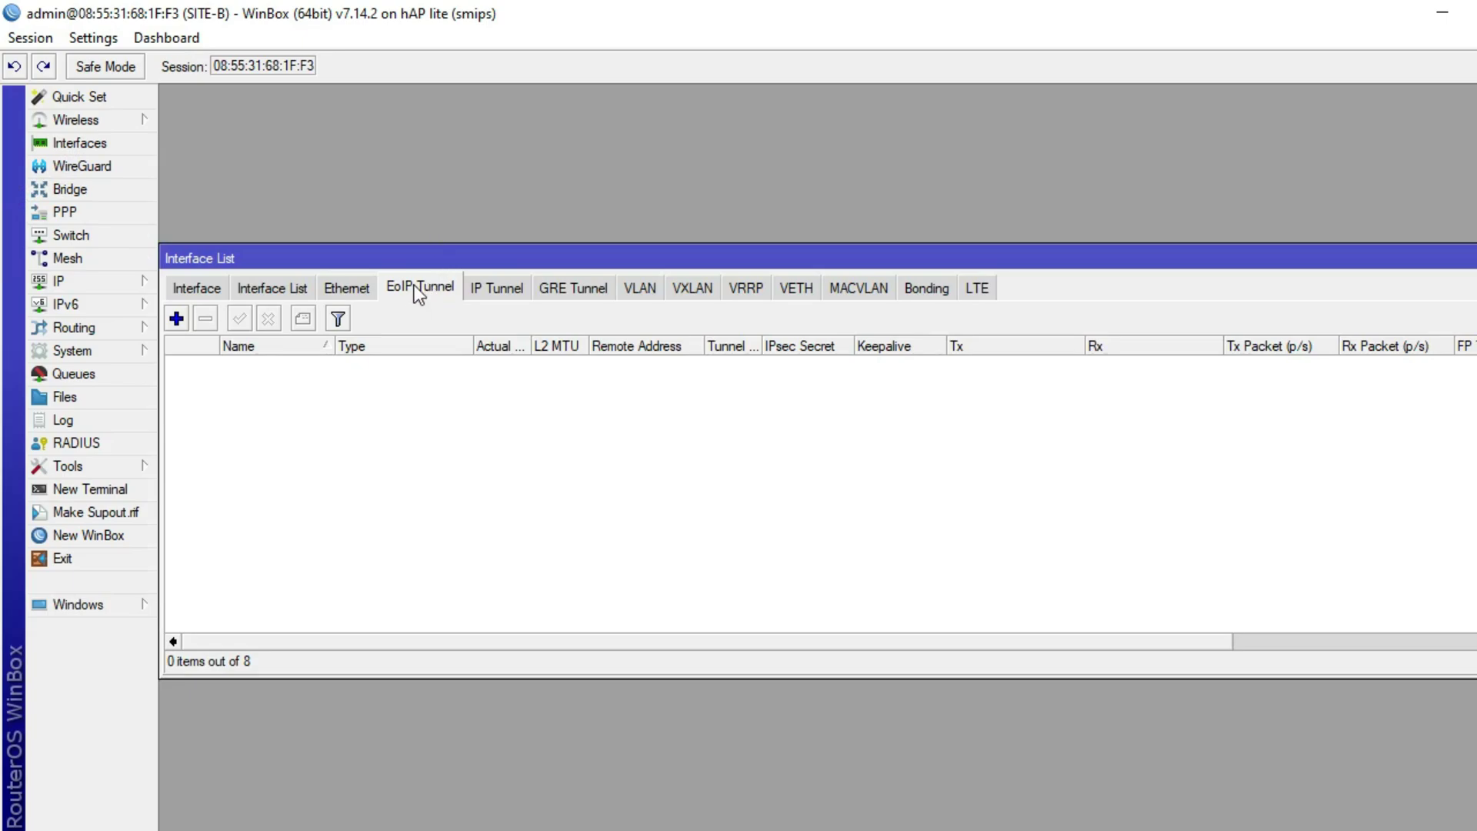
click(175, 317)
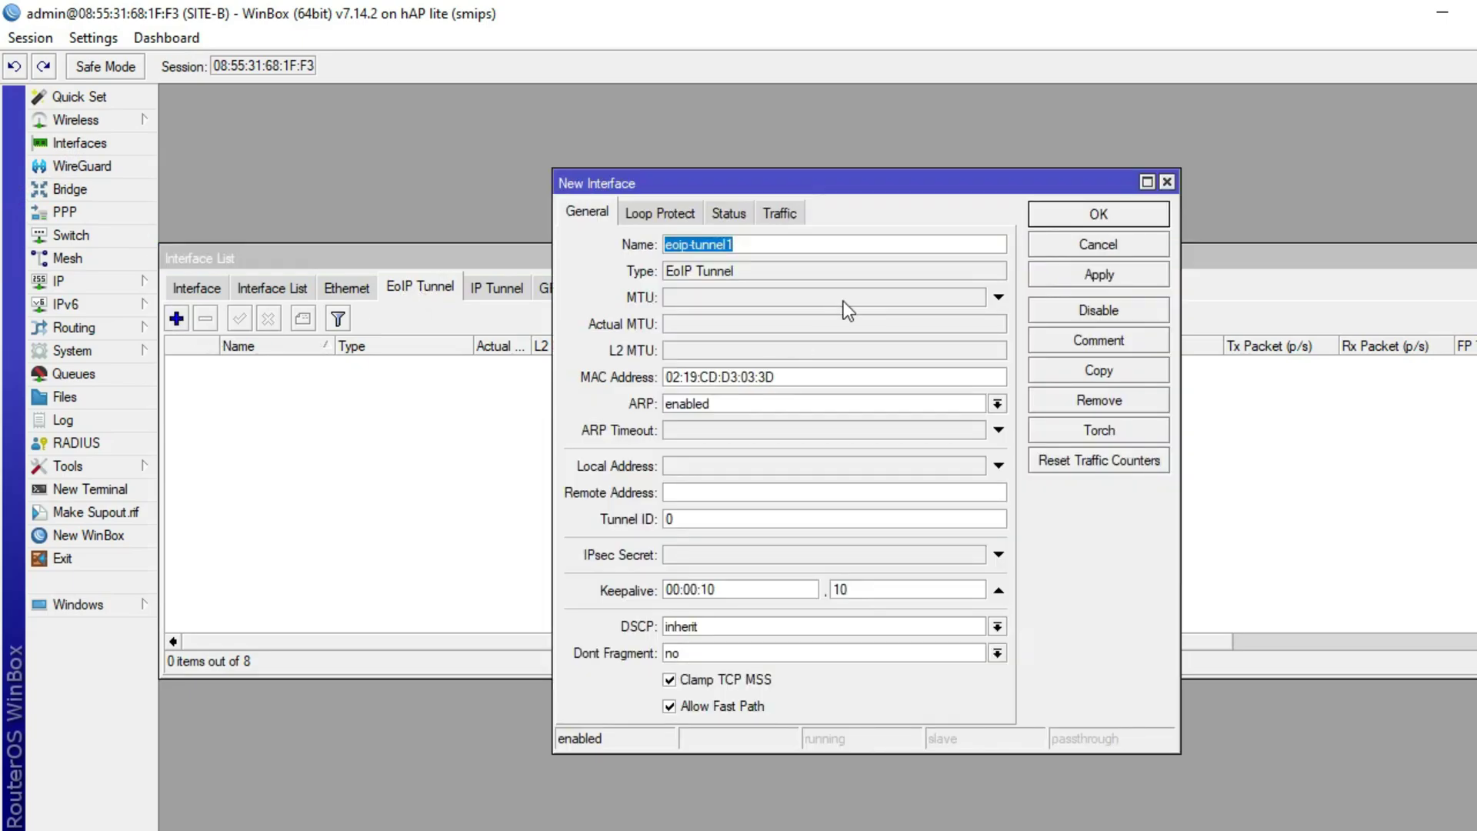
text(site-)
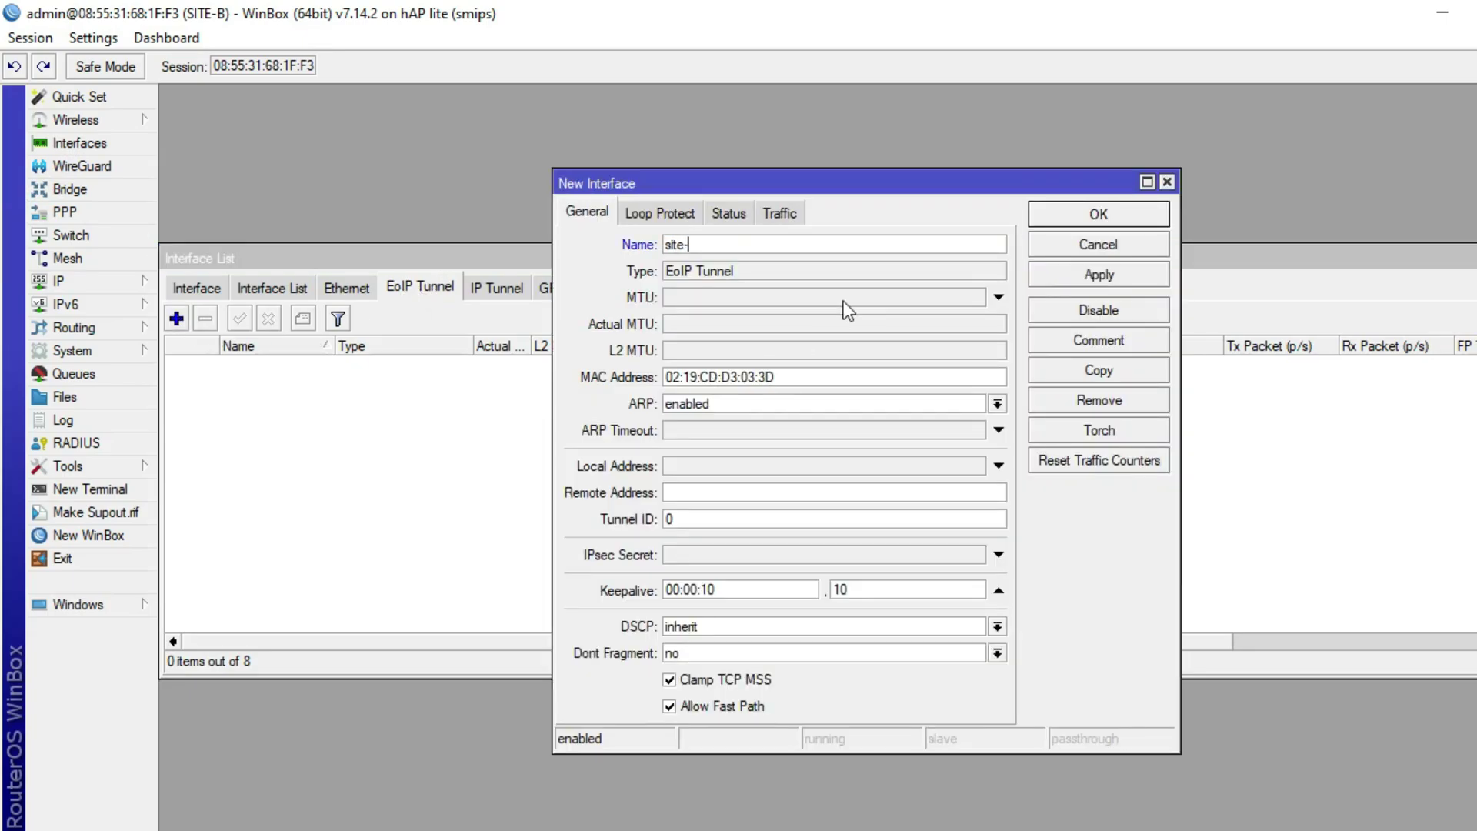
text(A-site-B-tunnel)
click(728, 469)
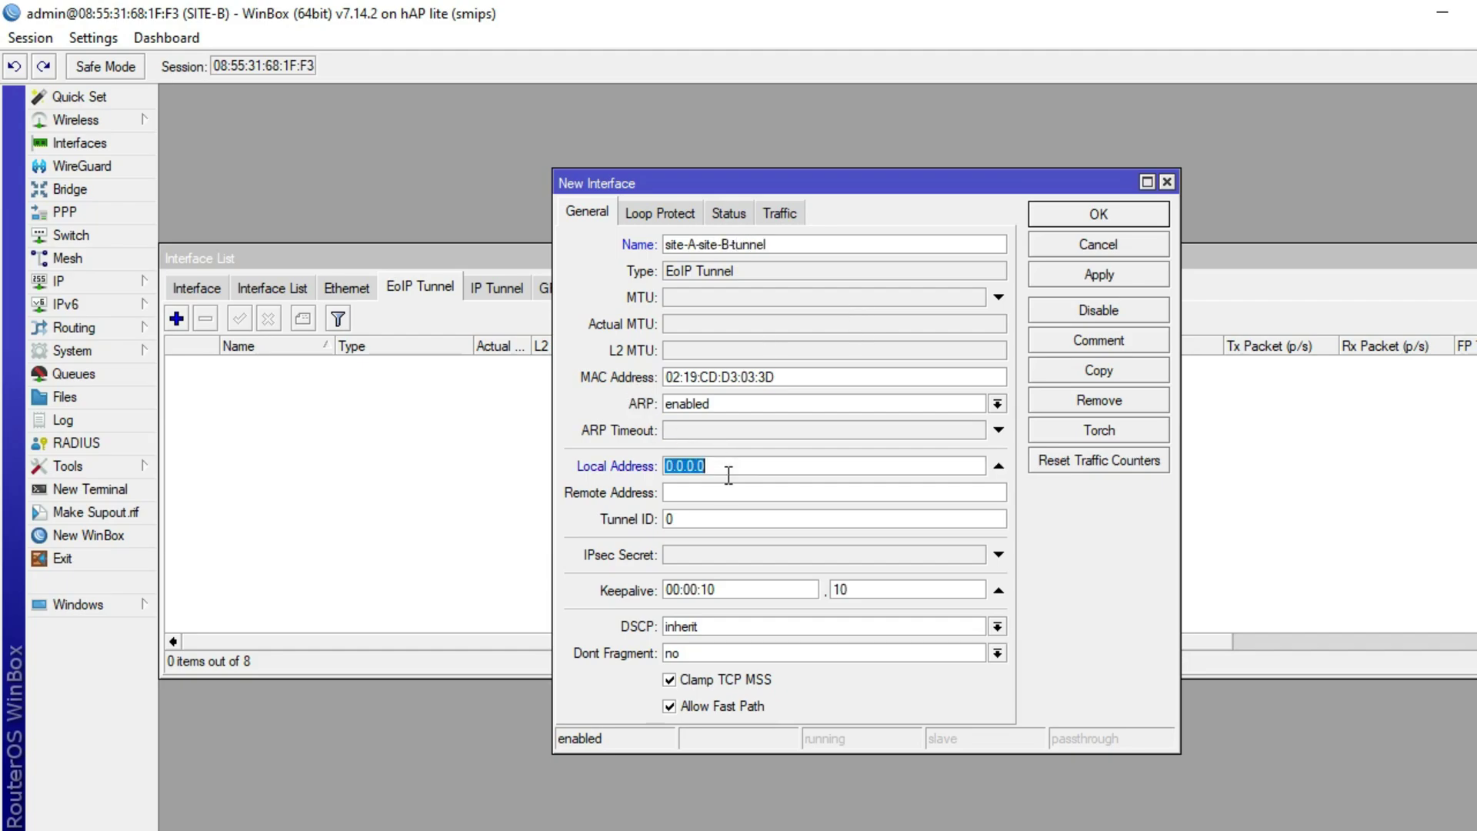
text(192.168.0.194)
key(BackSpace)
text(5)
Set the SITE-B tunnel's remote address to 192.168.0.194 and tunnel ID to 1, save it and review its settings
double_click(770, 467)
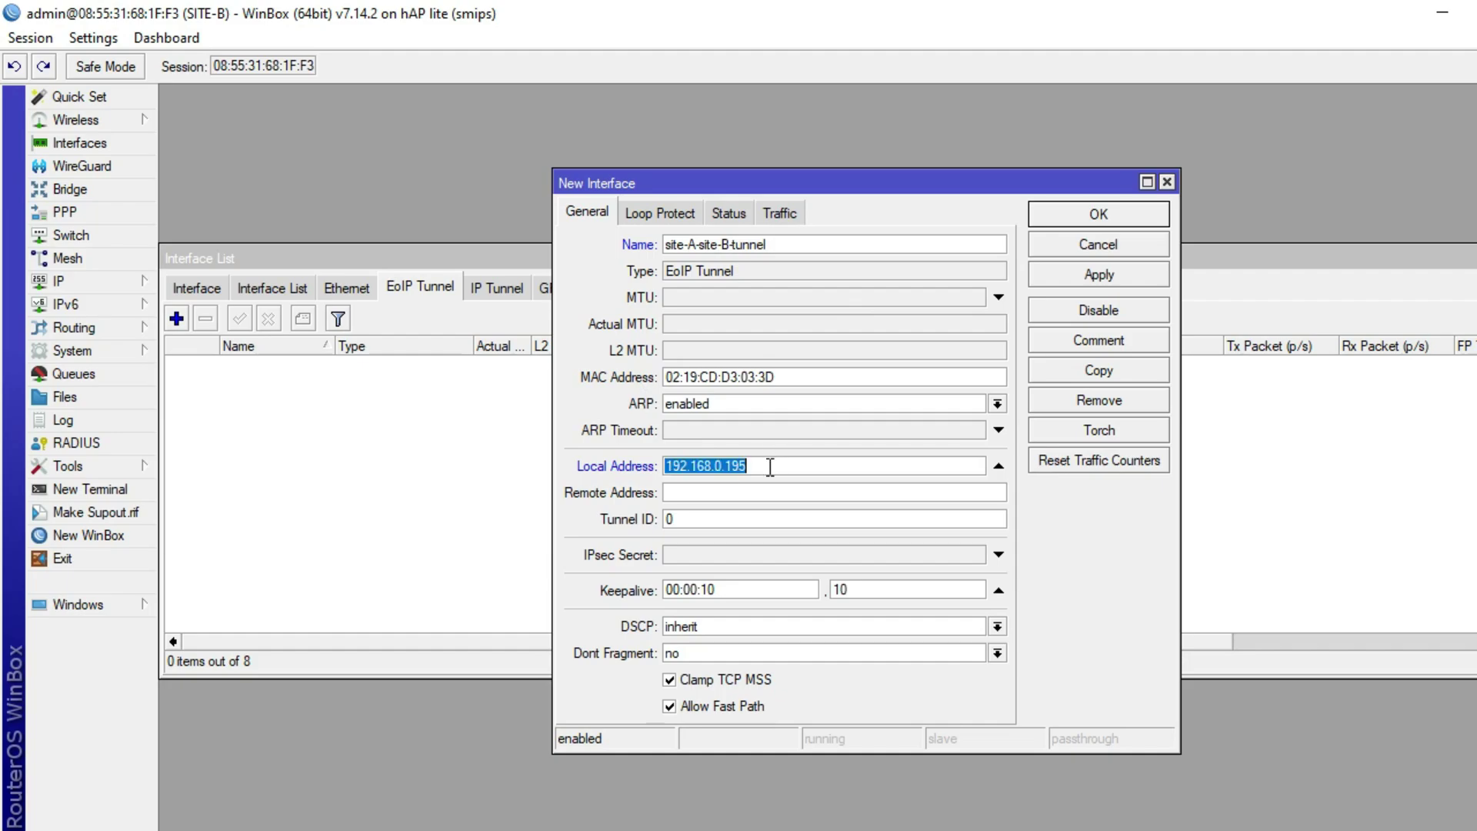
click(739, 486)
key(ctrl+v)
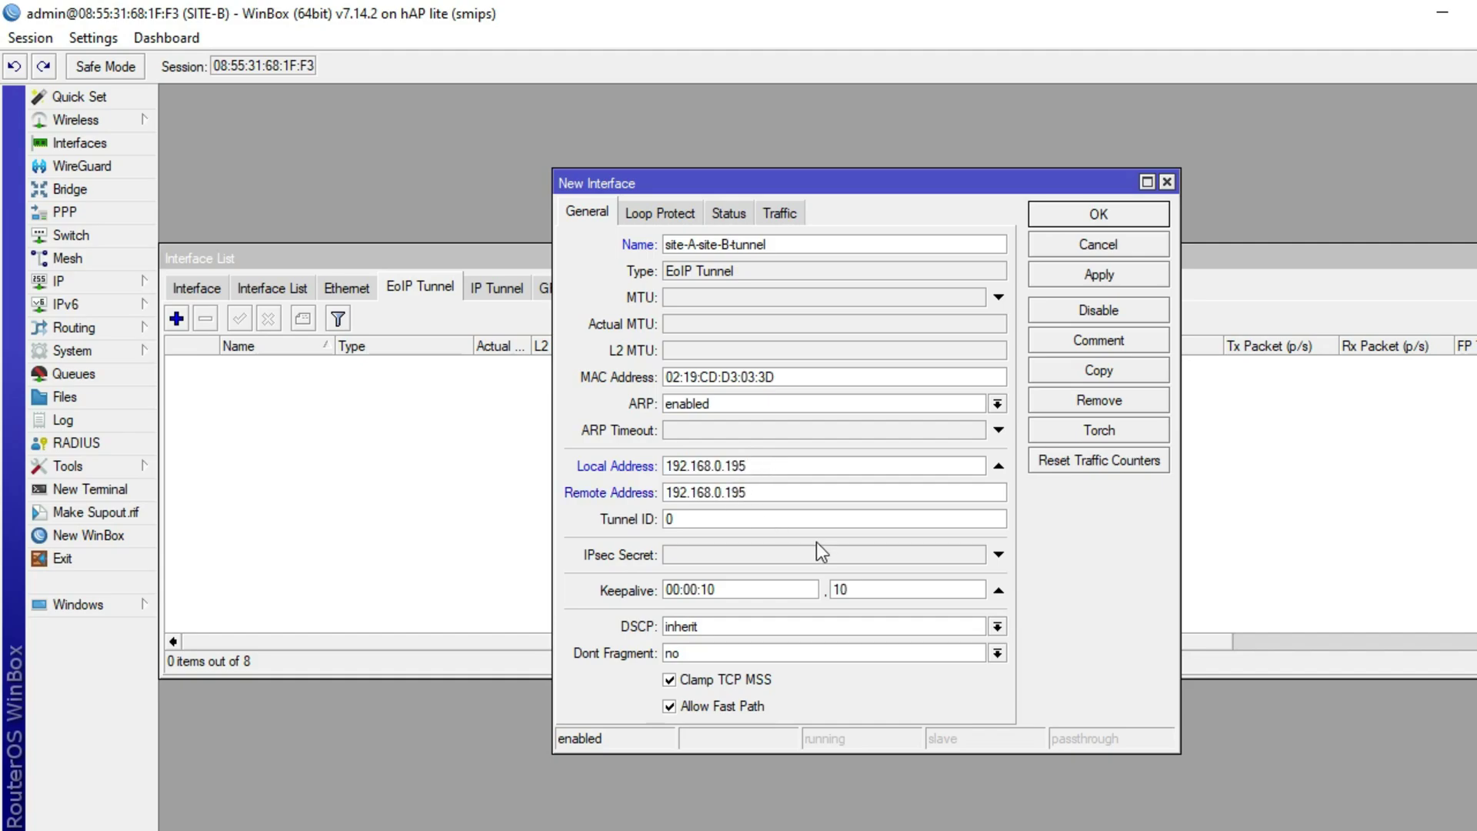
key(BackSpace)
text(4)
double_click(744, 521)
text(1)
click(1088, 271)
click(1099, 214)
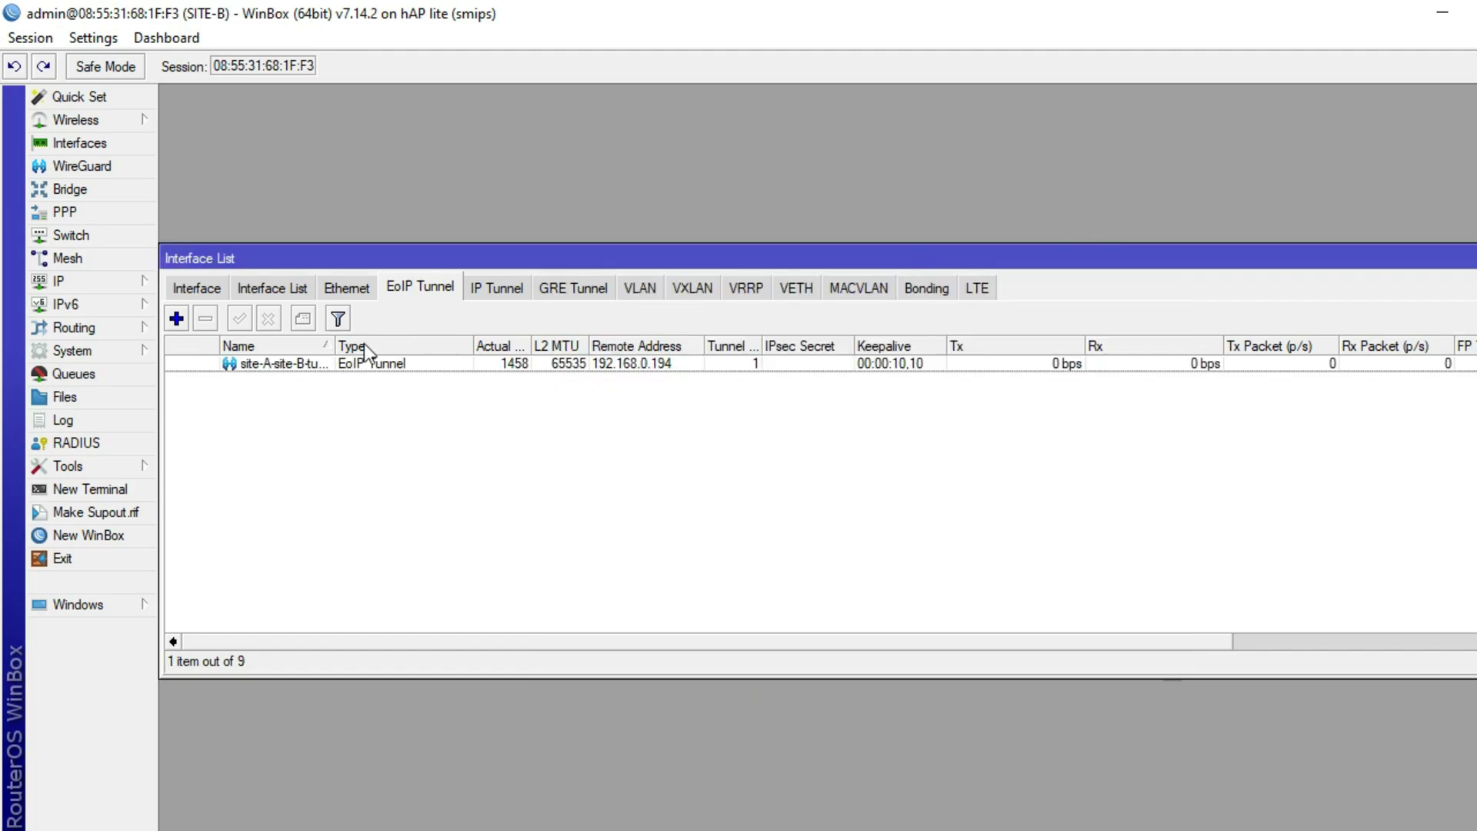
double_click(336, 366)
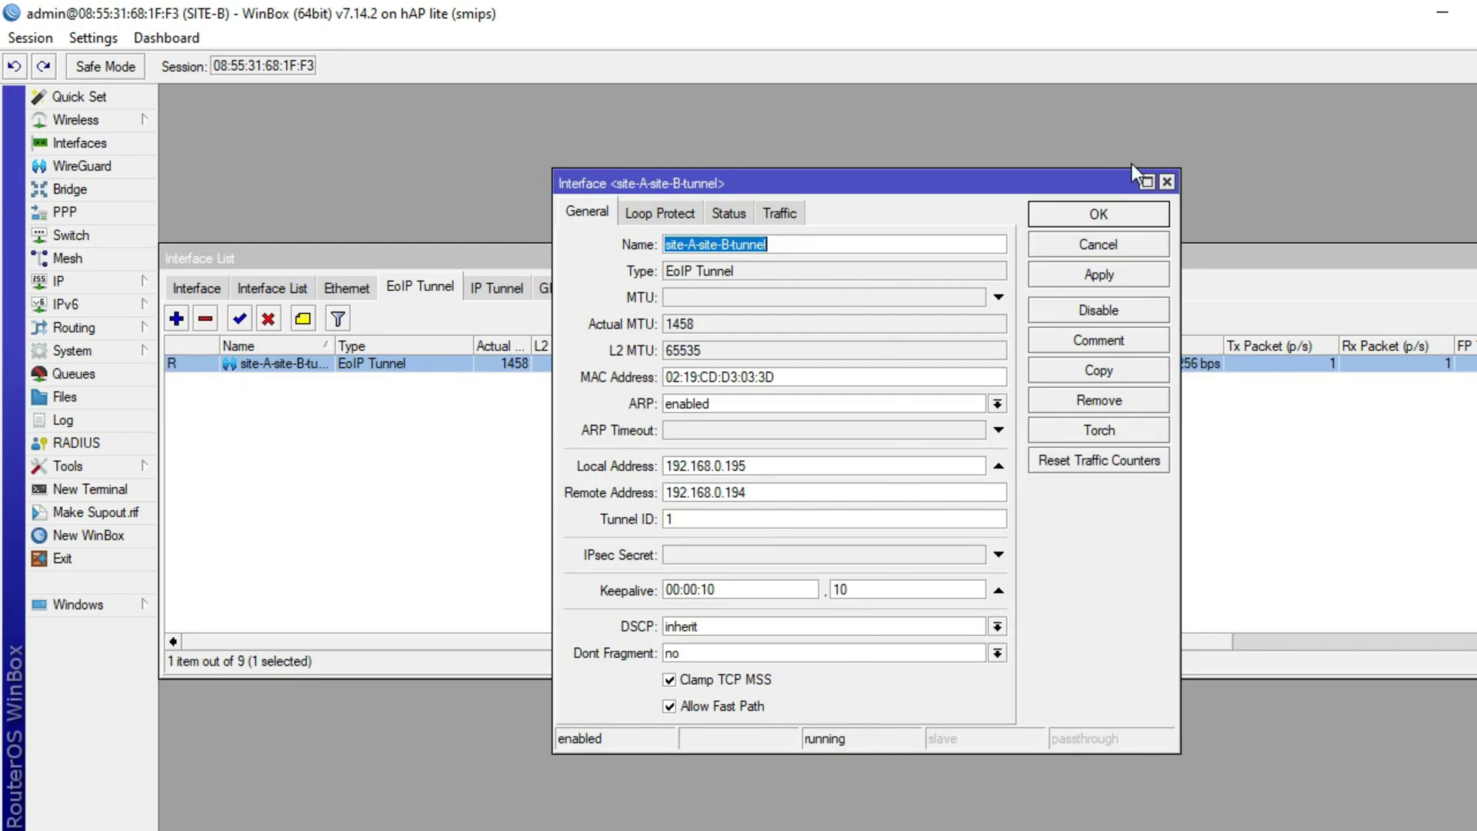
click(1099, 217)
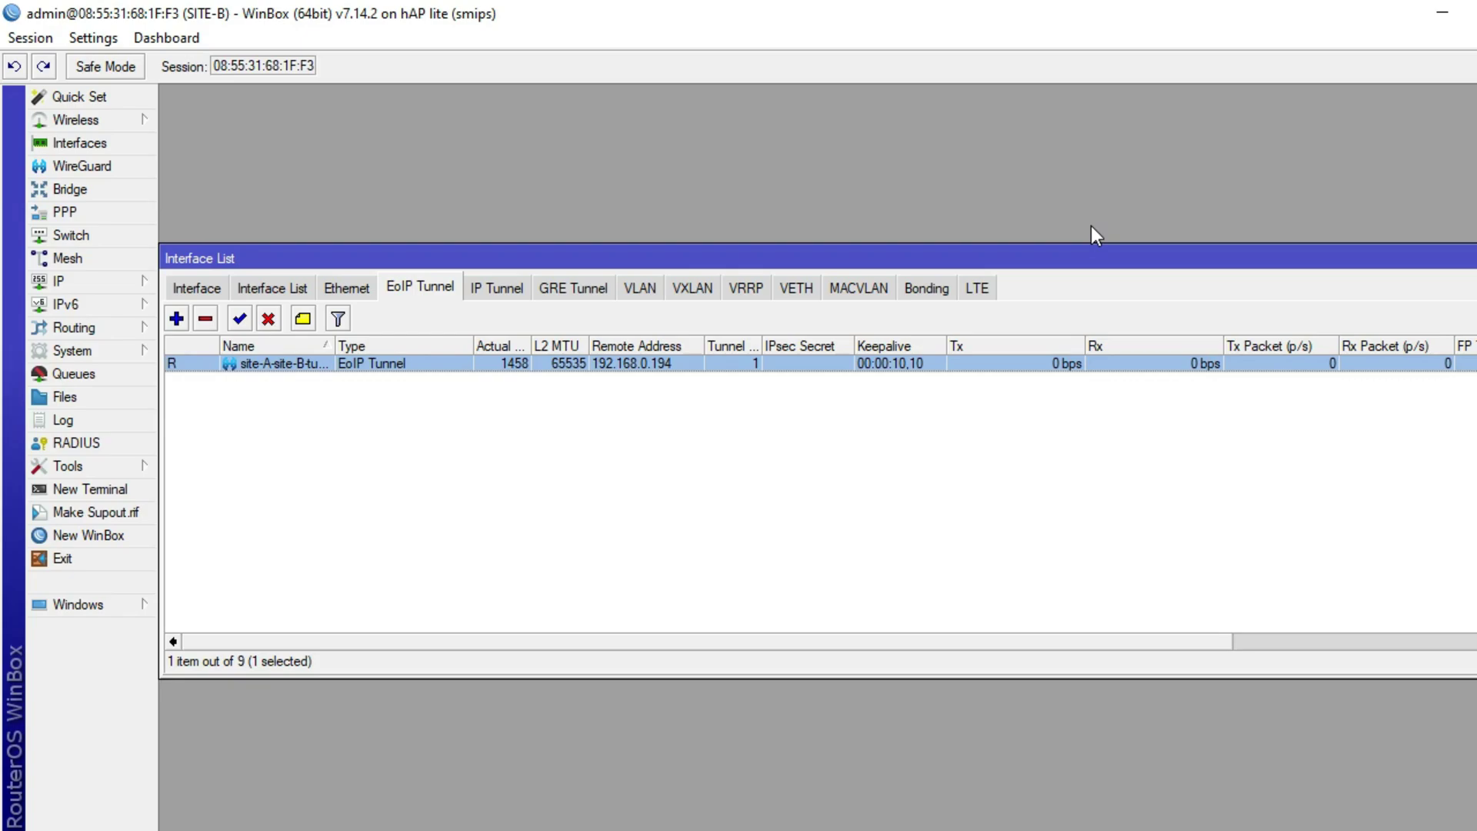
Add the site-A-site-B-tunnel interface as a port of the bridge-lan bridge on SITE-B
click(112, 188)
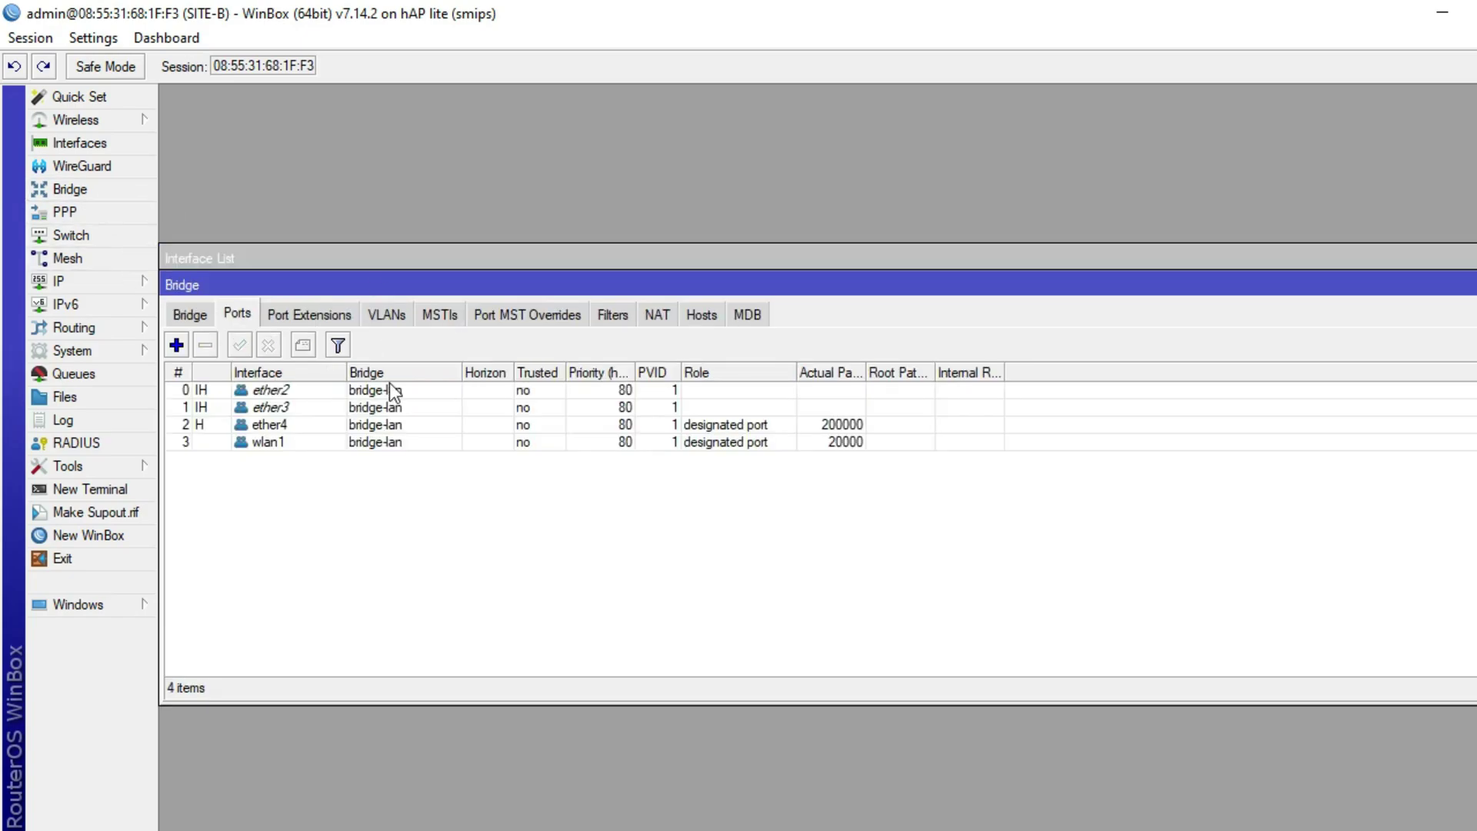
click(191, 315)
click(286, 391)
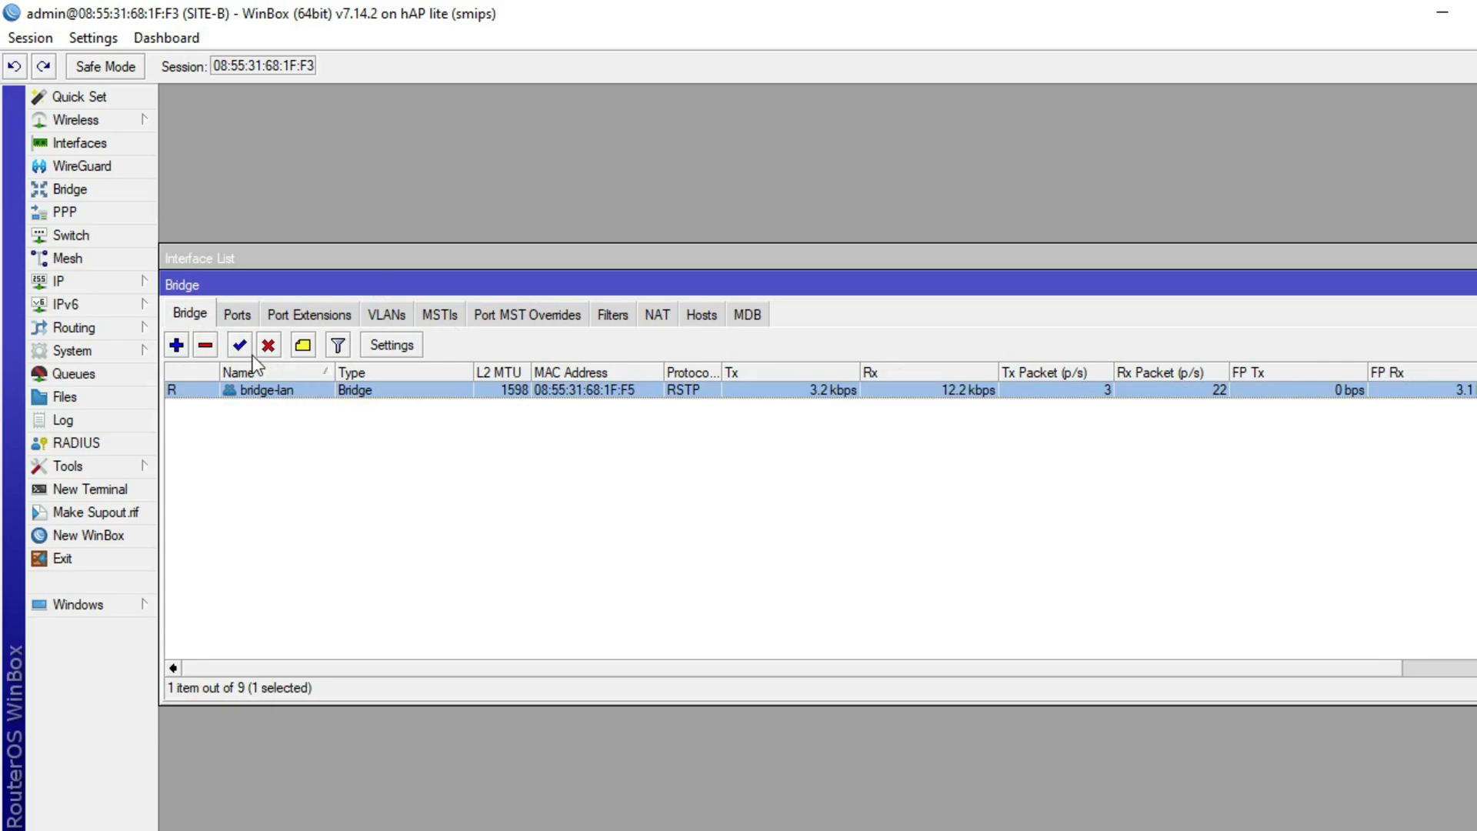
click(238, 314)
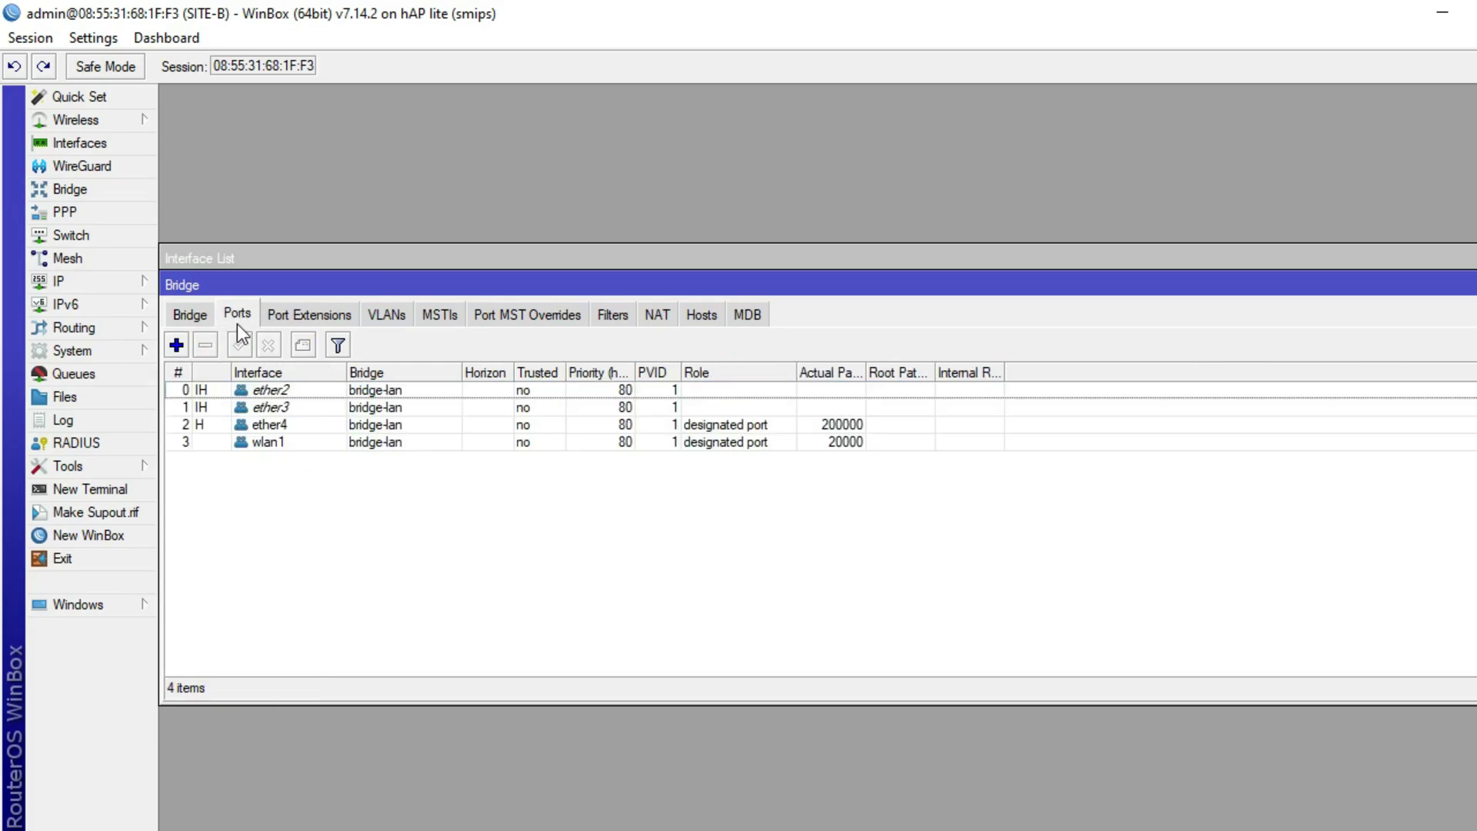
click(179, 346)
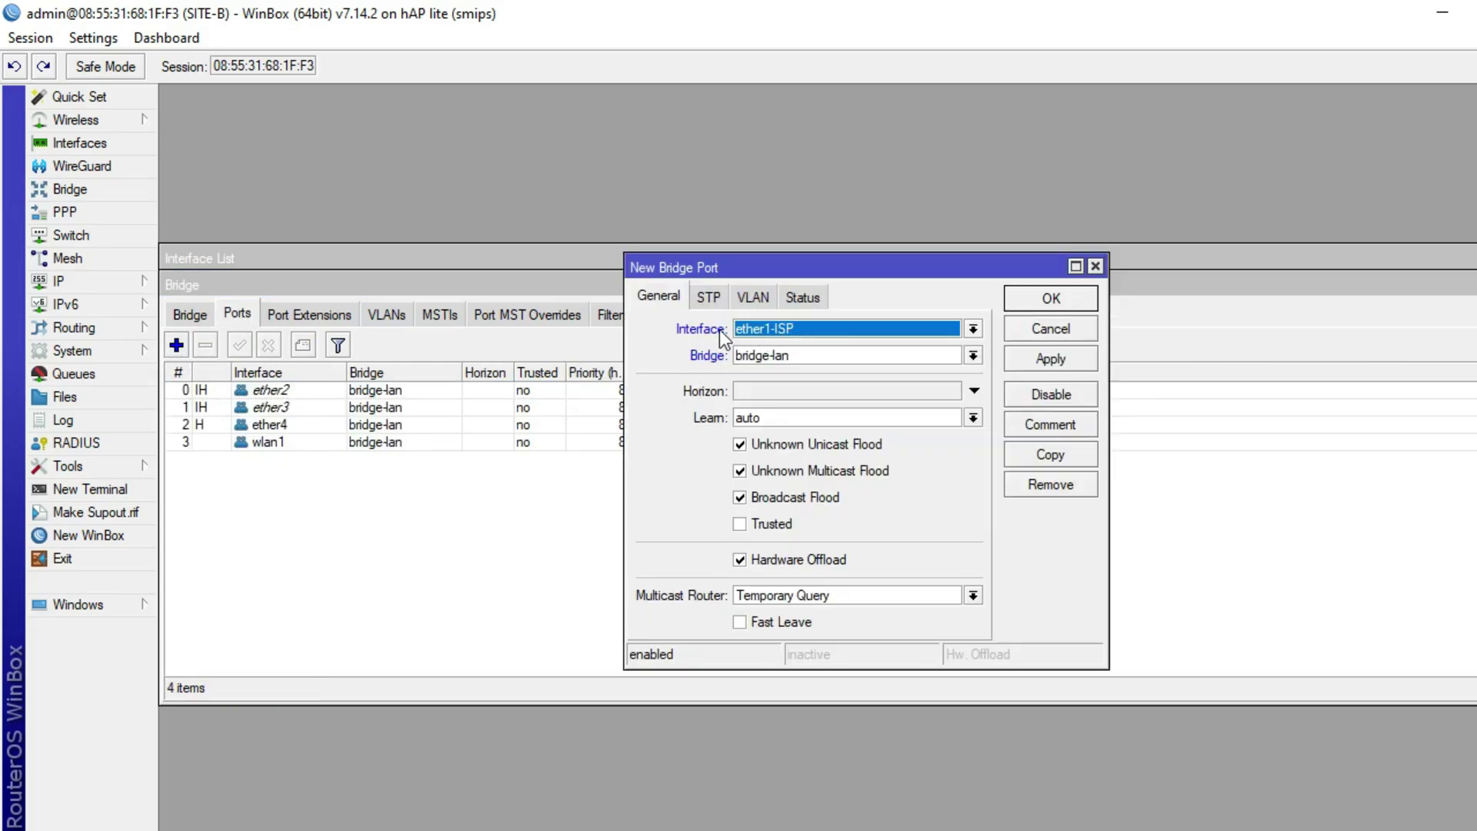
click(779, 330)
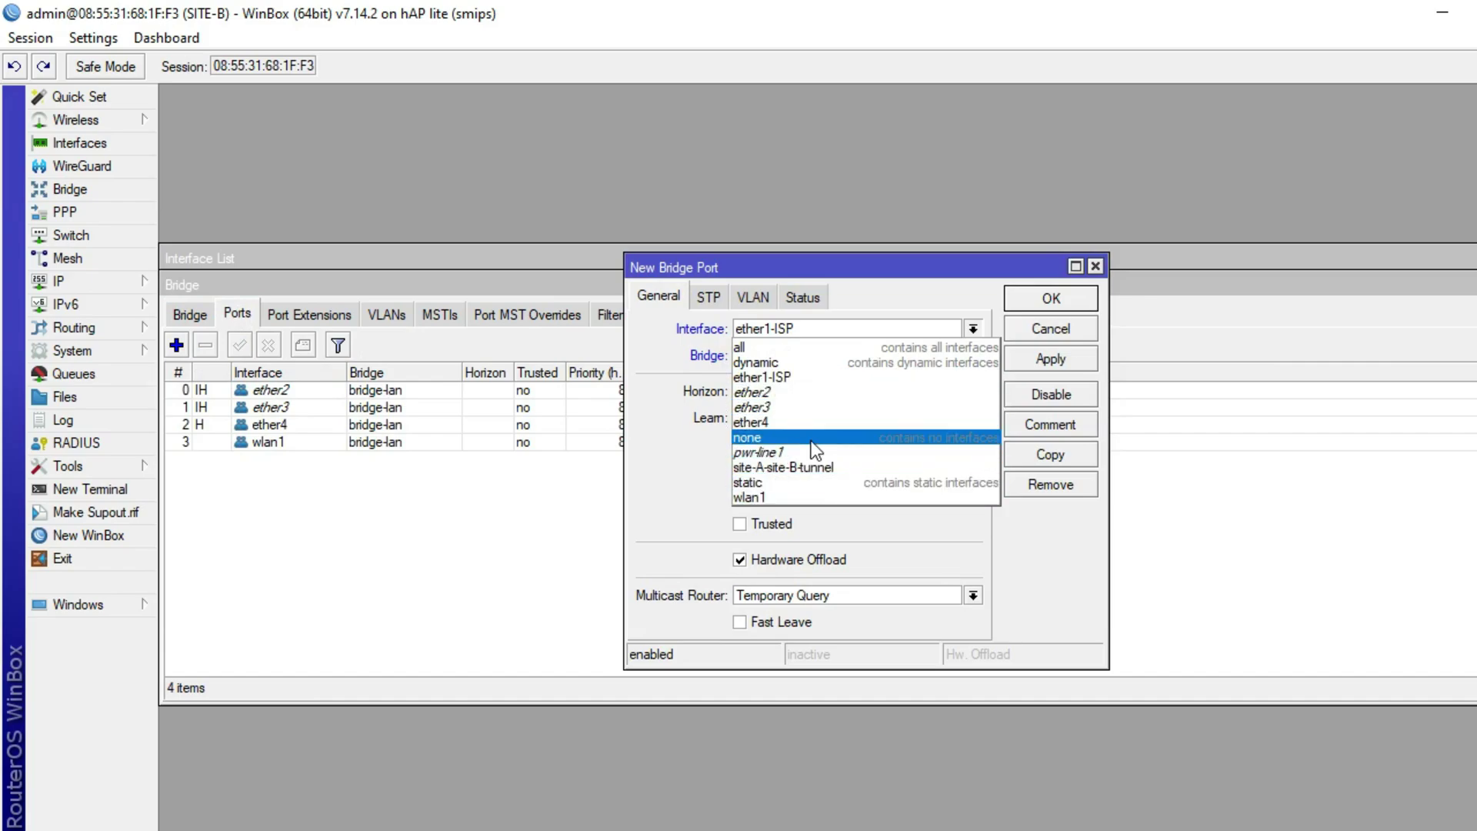
click(808, 467)
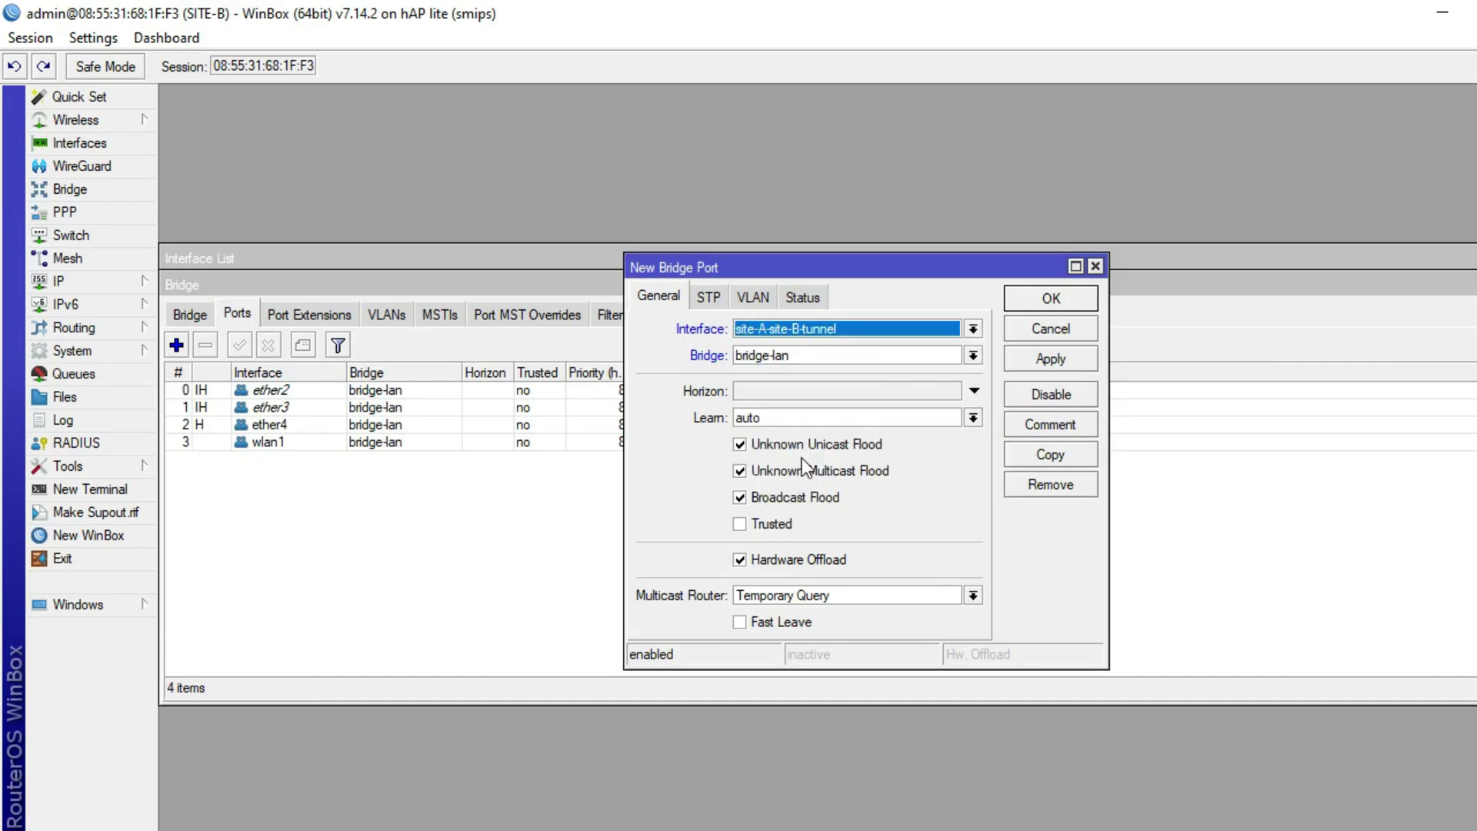
click(830, 355)
click(842, 357)
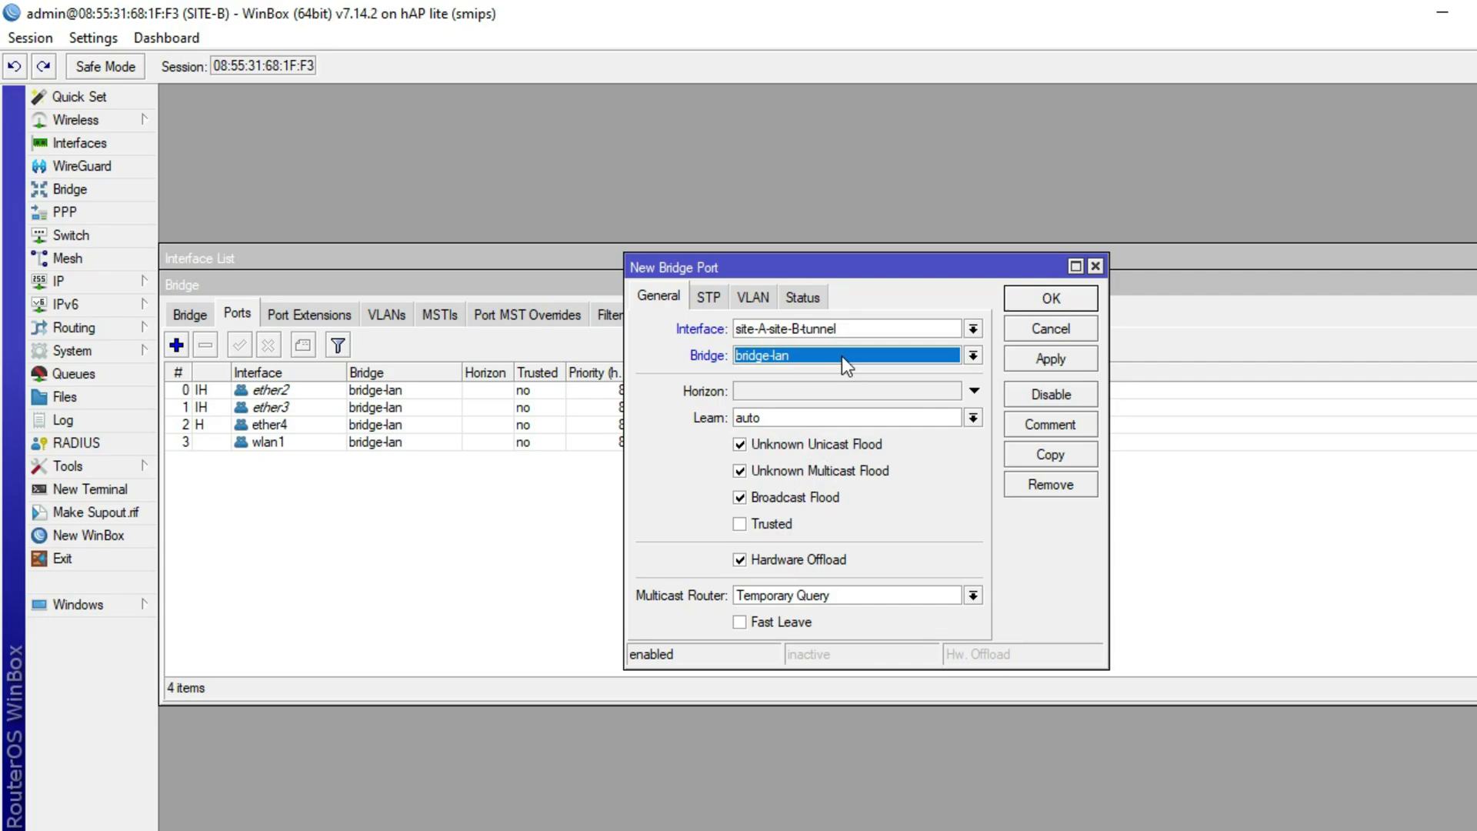
click(1062, 362)
click(1051, 304)
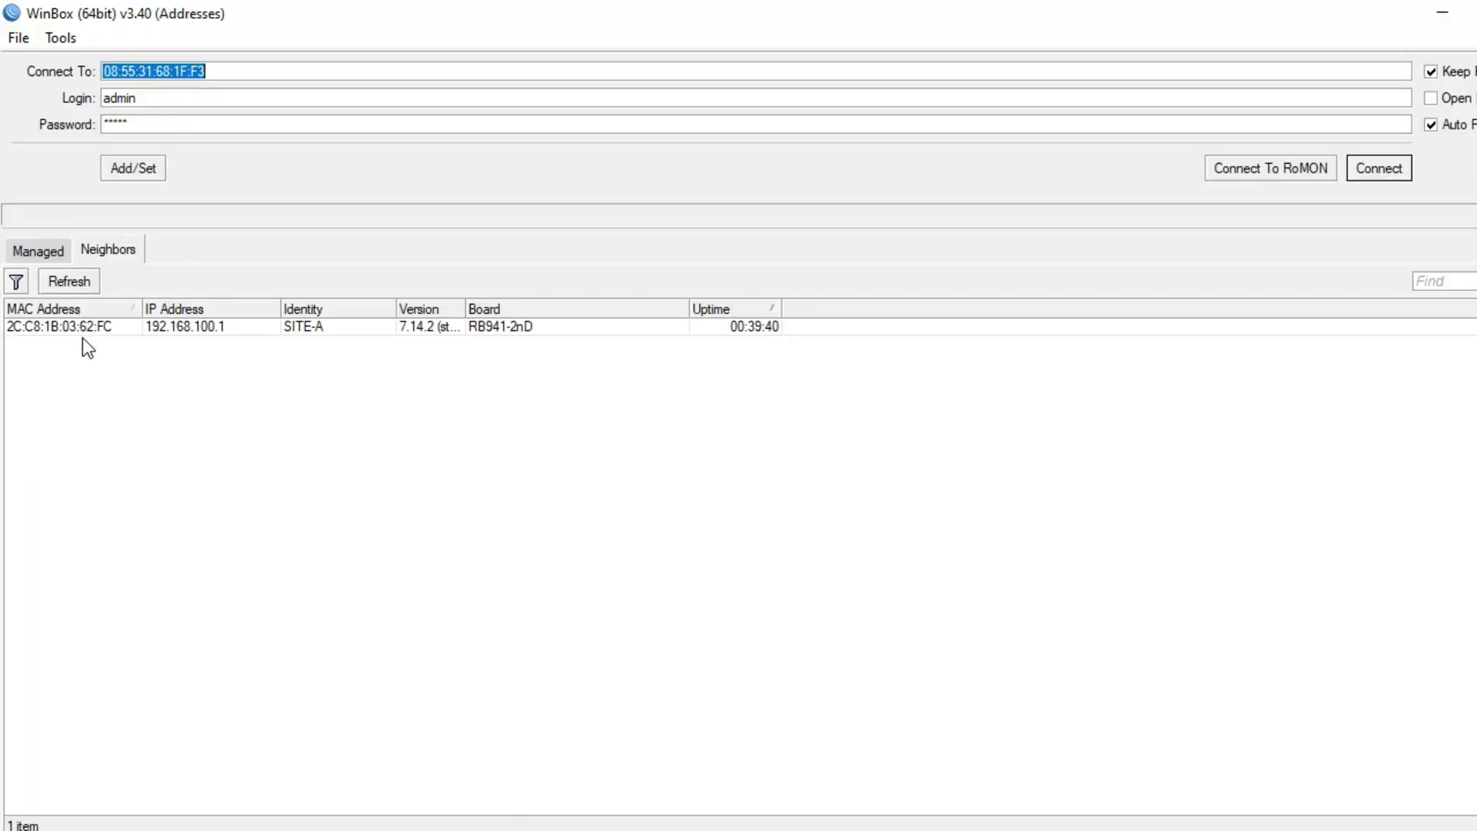
Connect to the SITE-A router from the neighbors list and check its bridge-lan bridge
click(80, 330)
click(1368, 169)
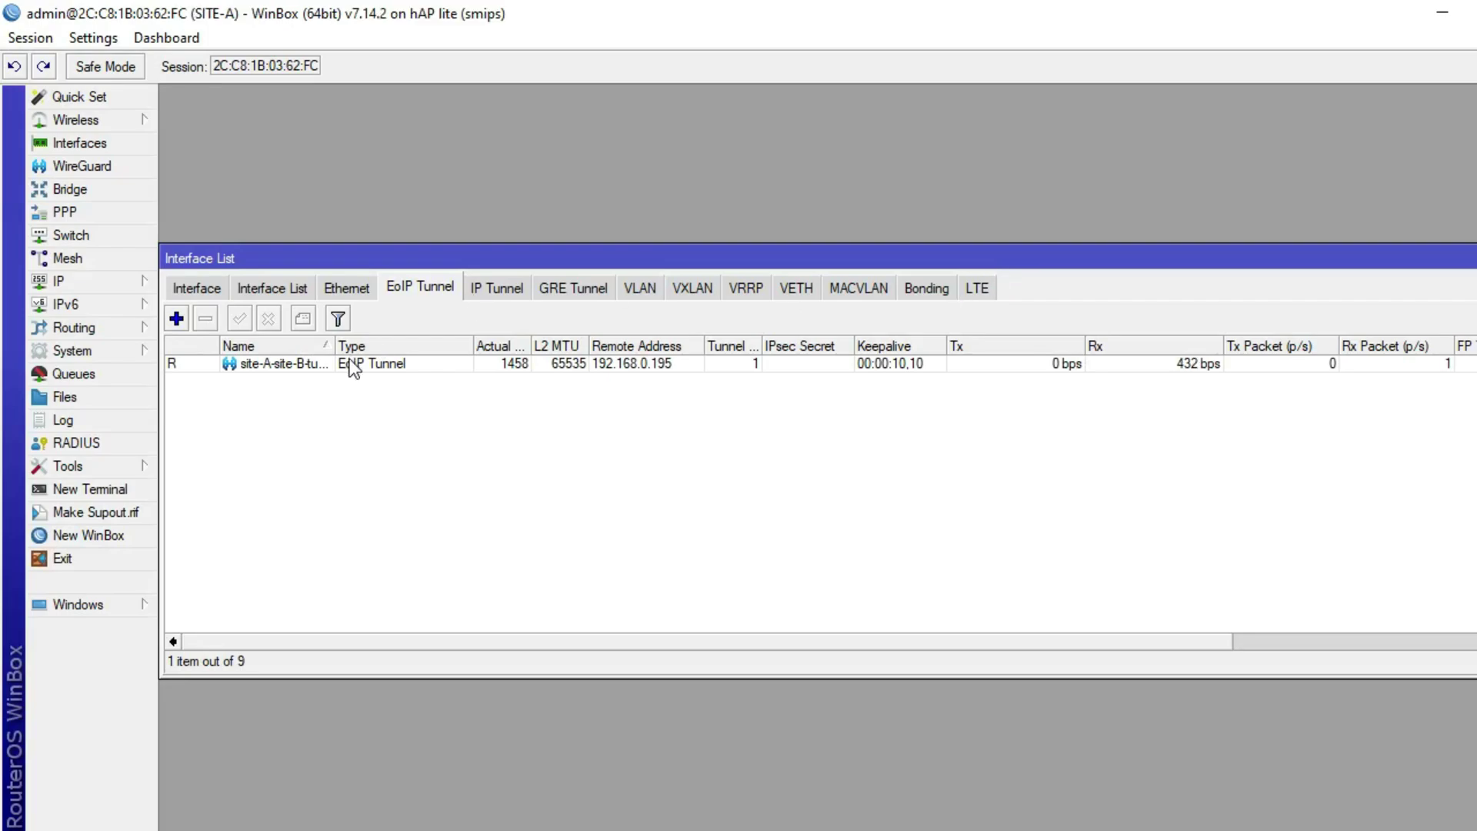
click(46, 188)
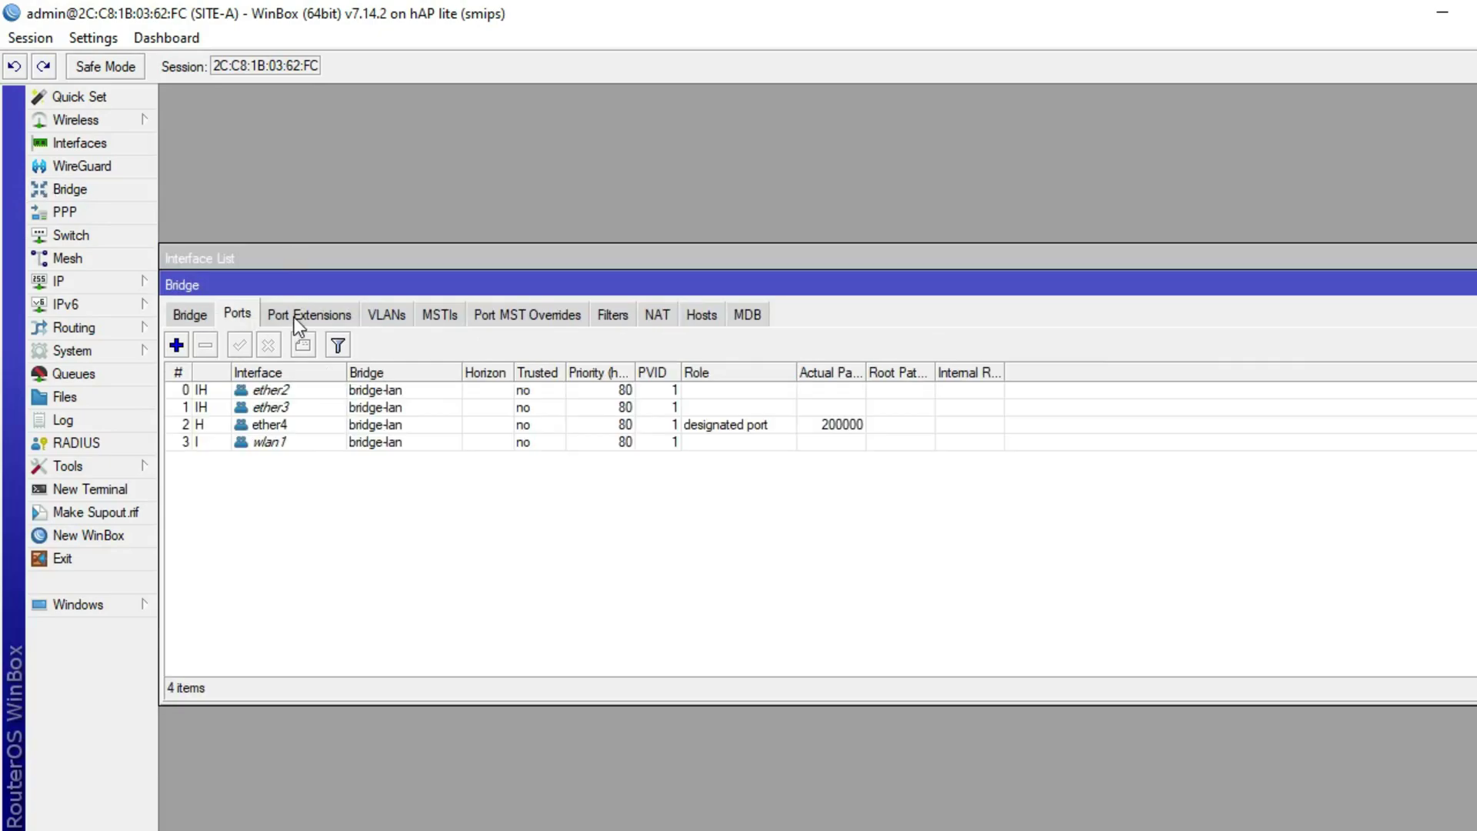
click(190, 314)
click(239, 390)
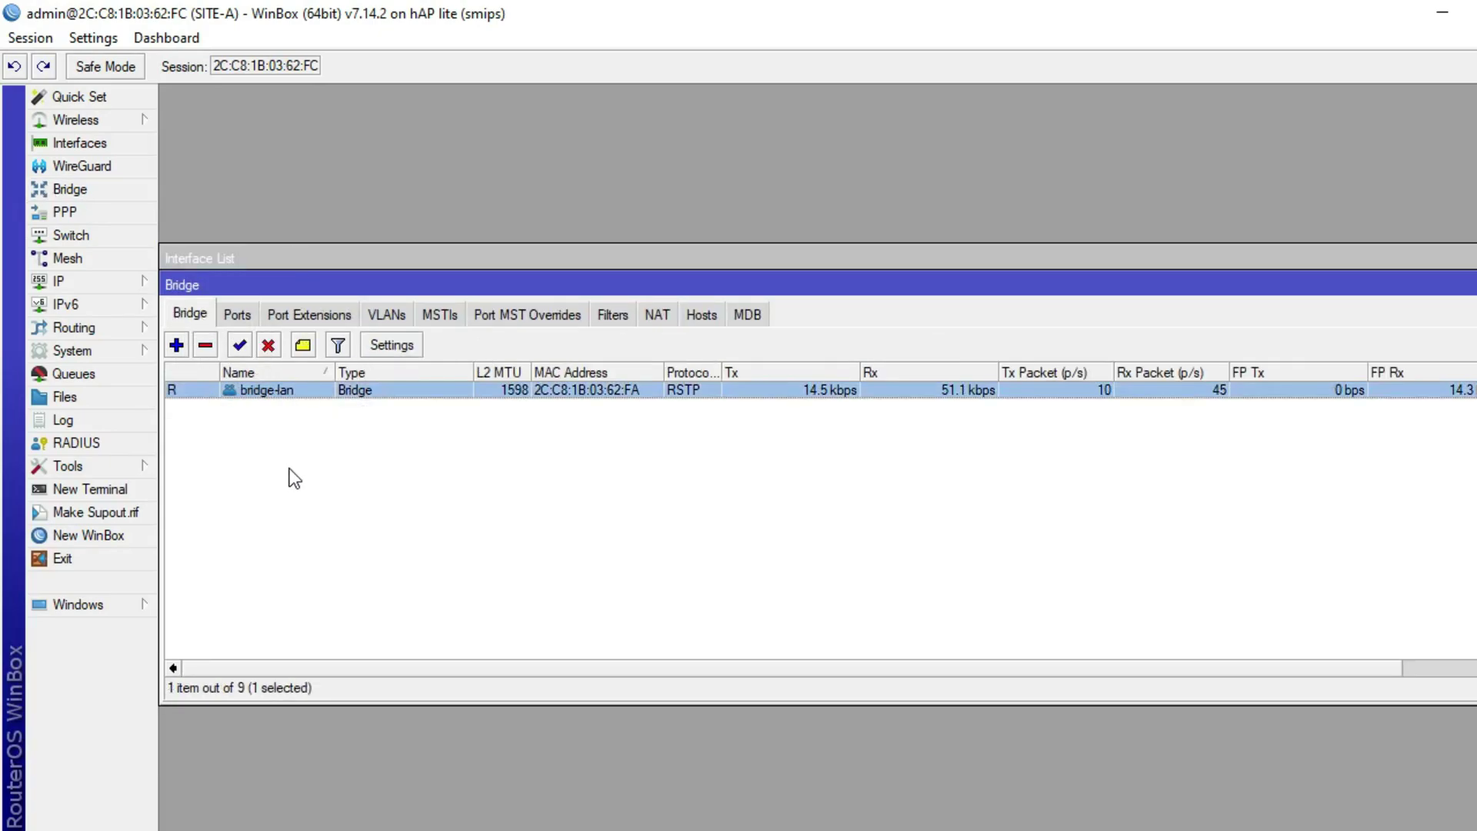
Add the site-A-site-B-tunnel interface as a port of bridge-lan on SITE-A and select the new port entry
click(237, 314)
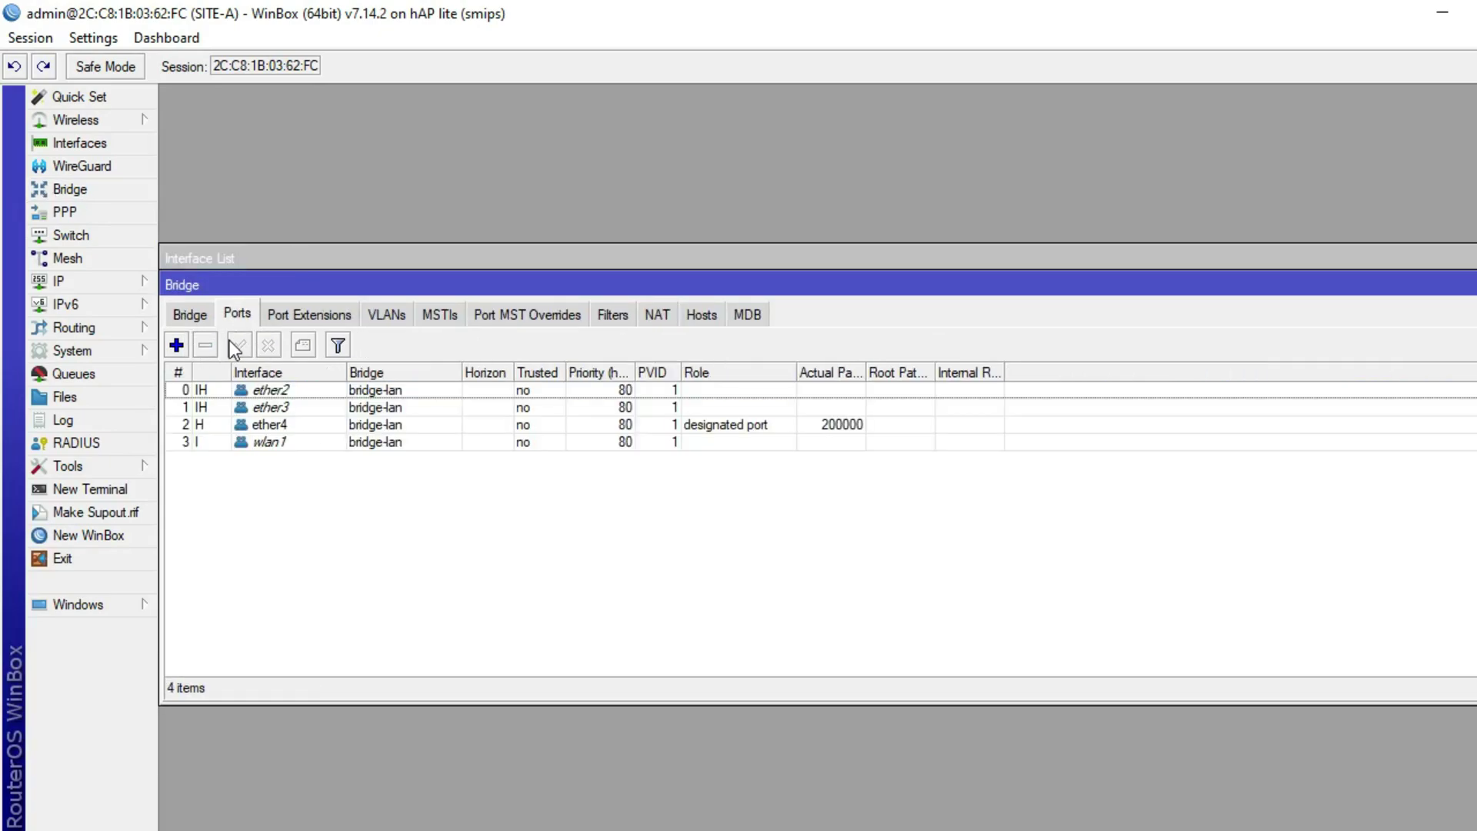
click(176, 345)
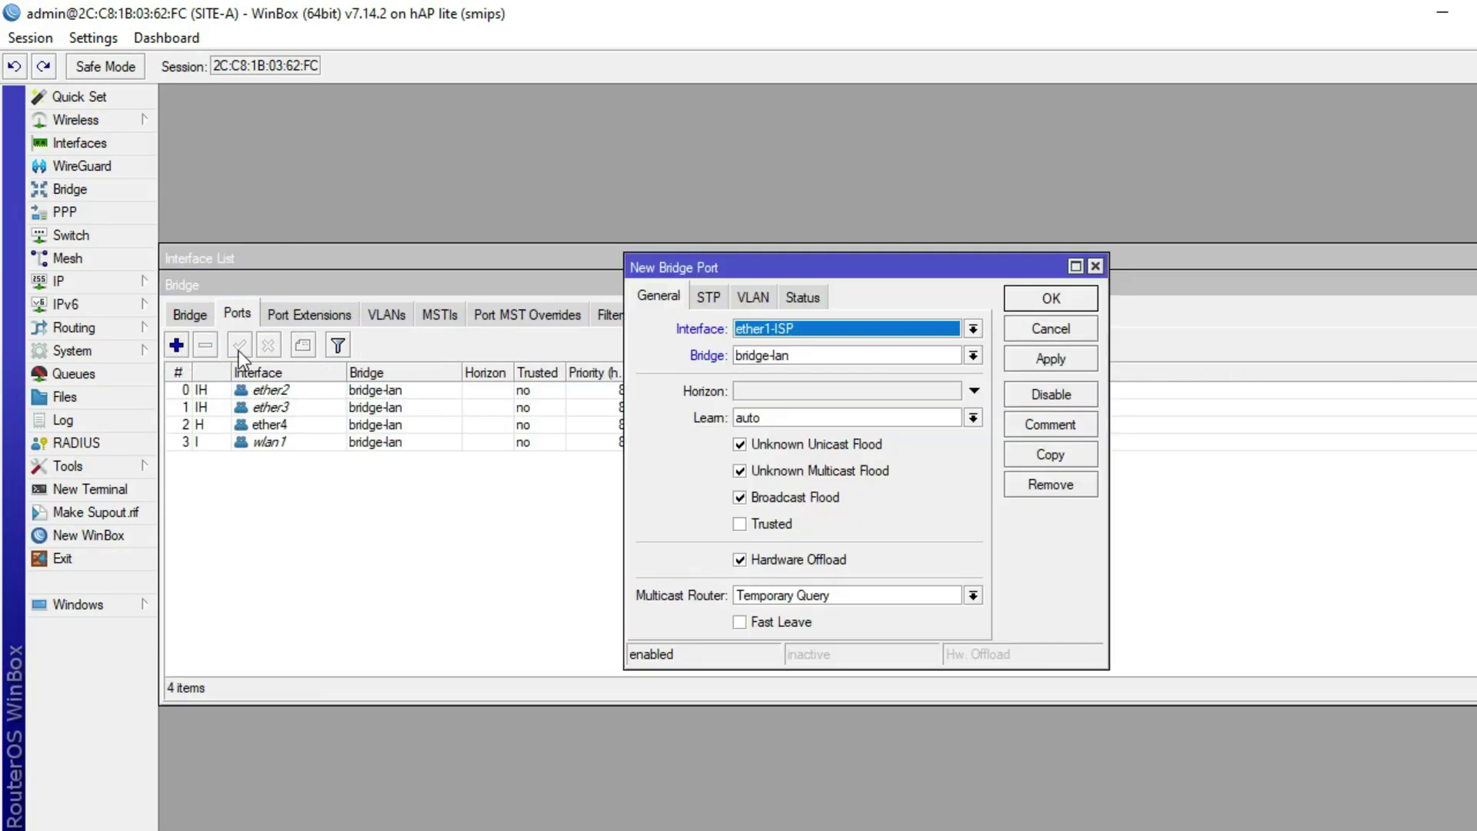
click(811, 327)
click(829, 473)
click(777, 356)
click(690, 377)
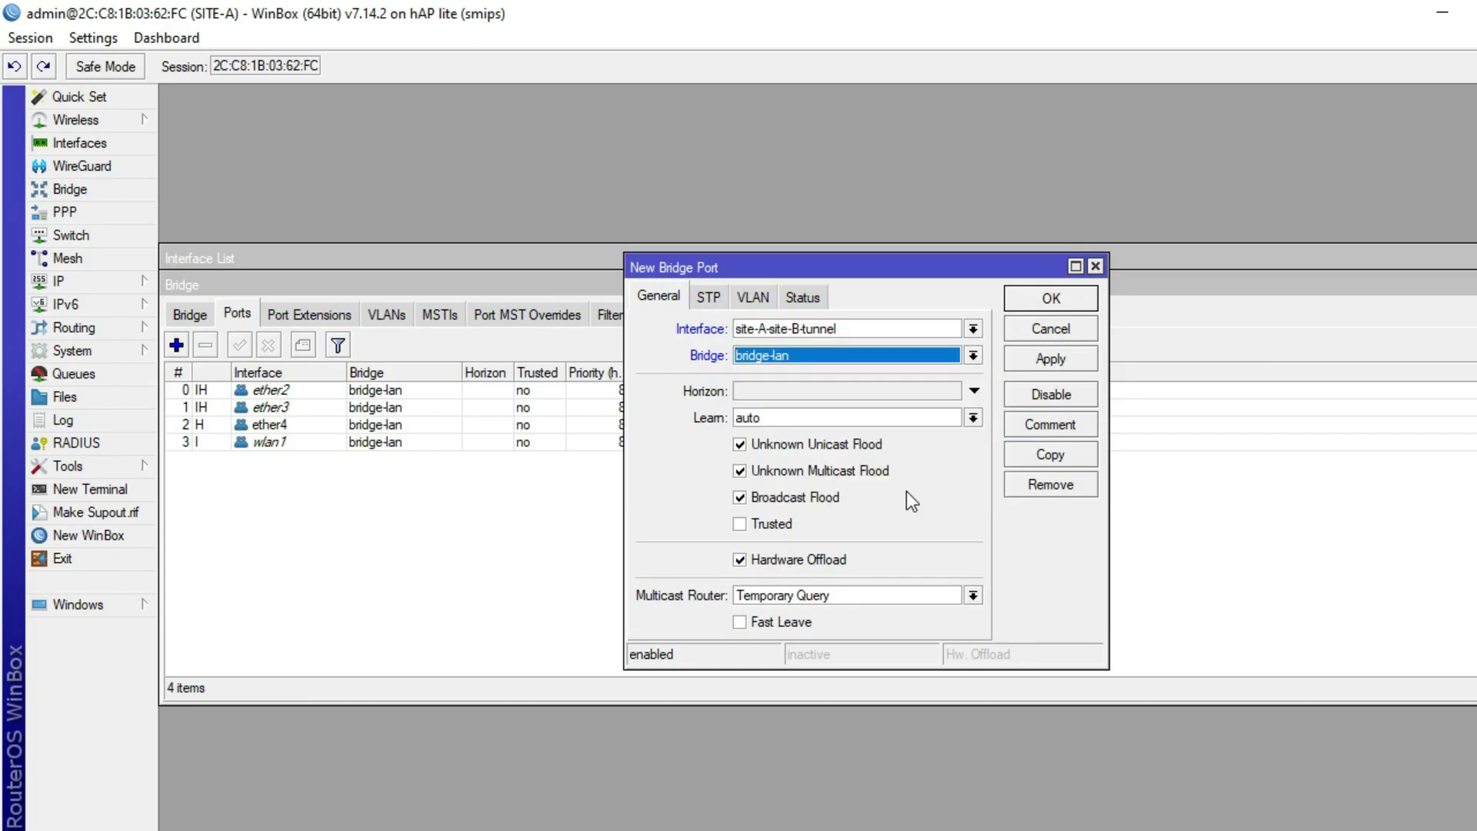
click(1043, 360)
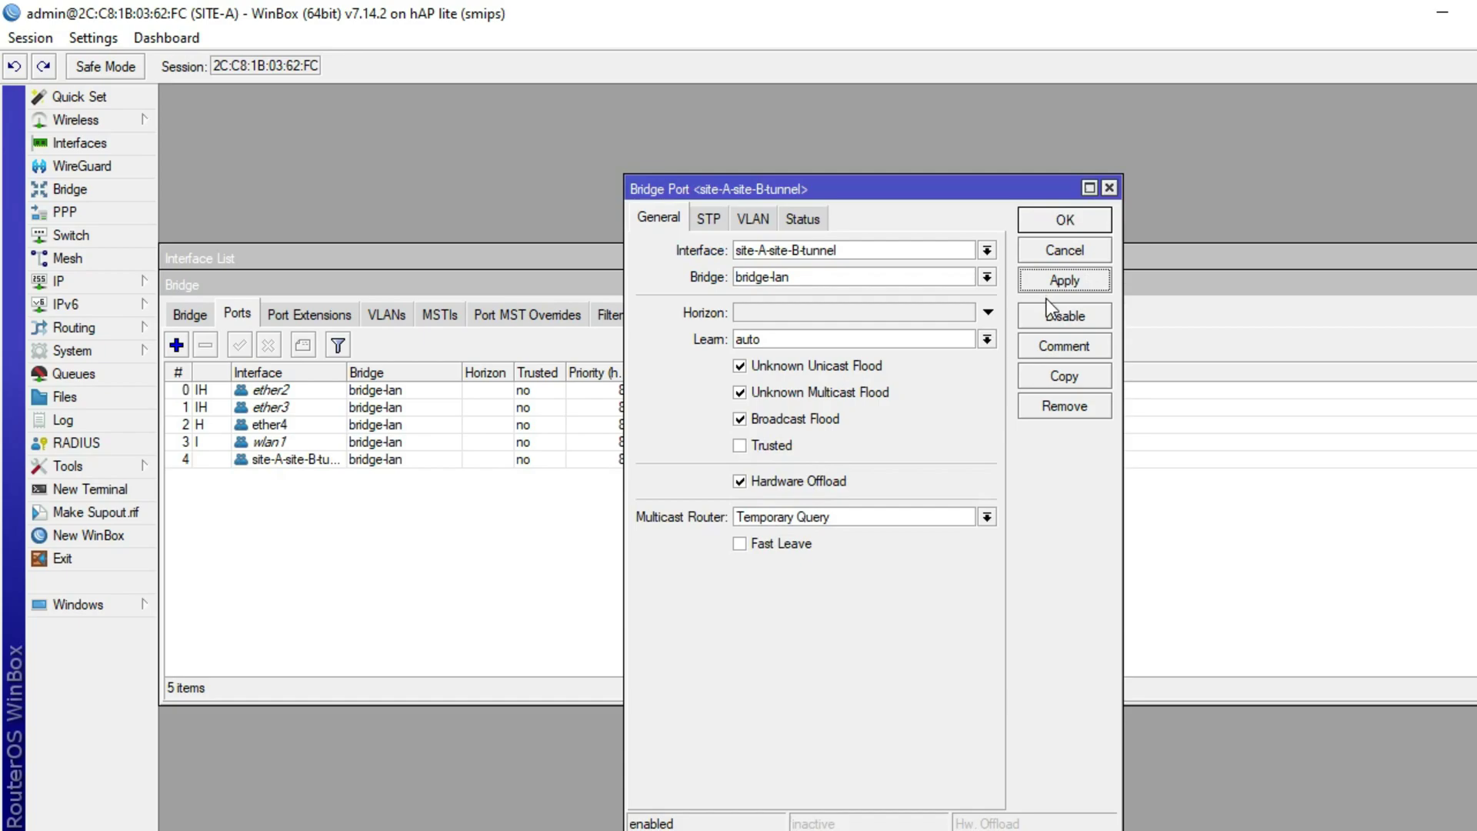
click(1068, 223)
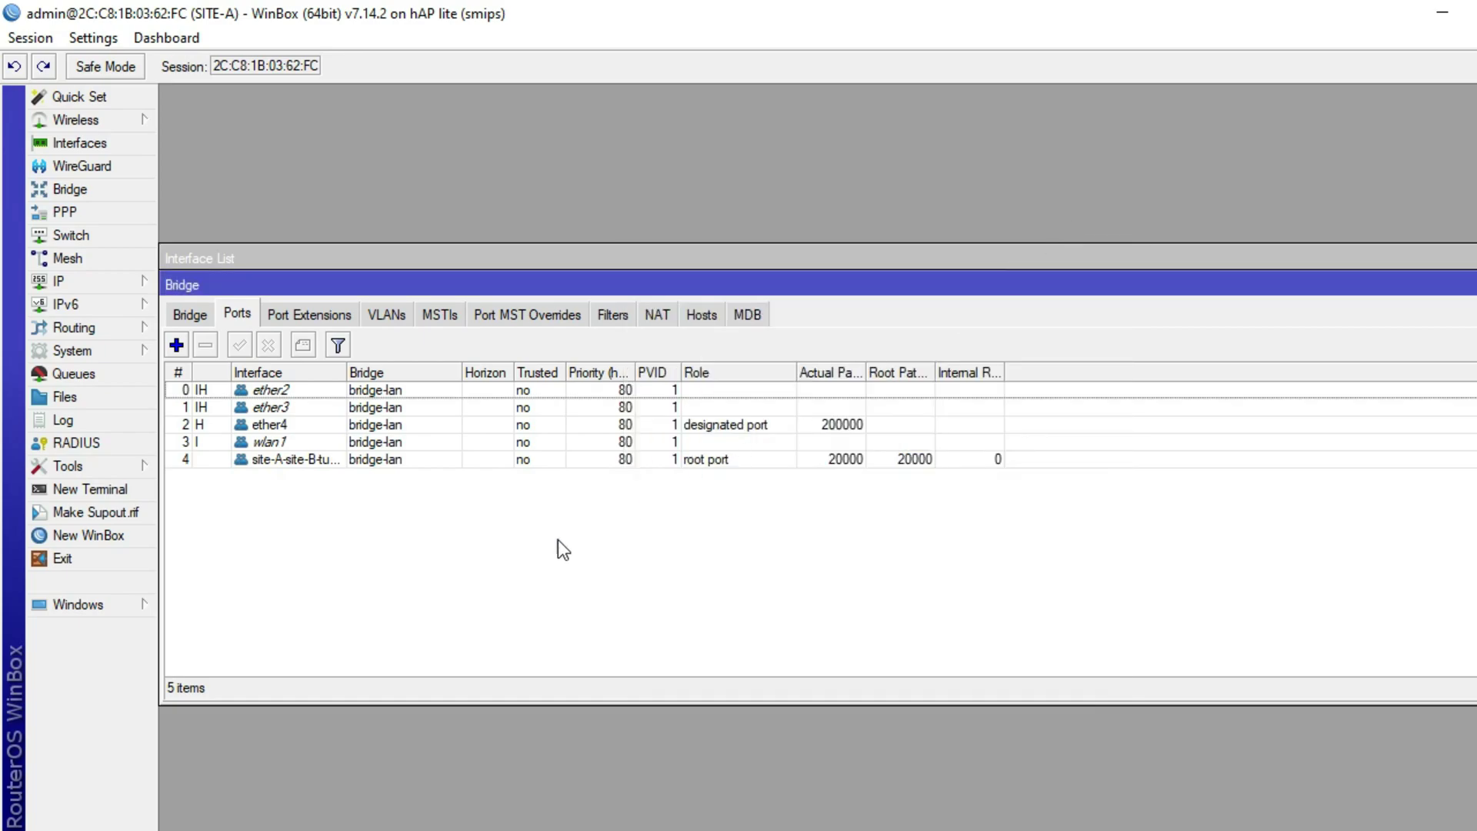
click(483, 459)
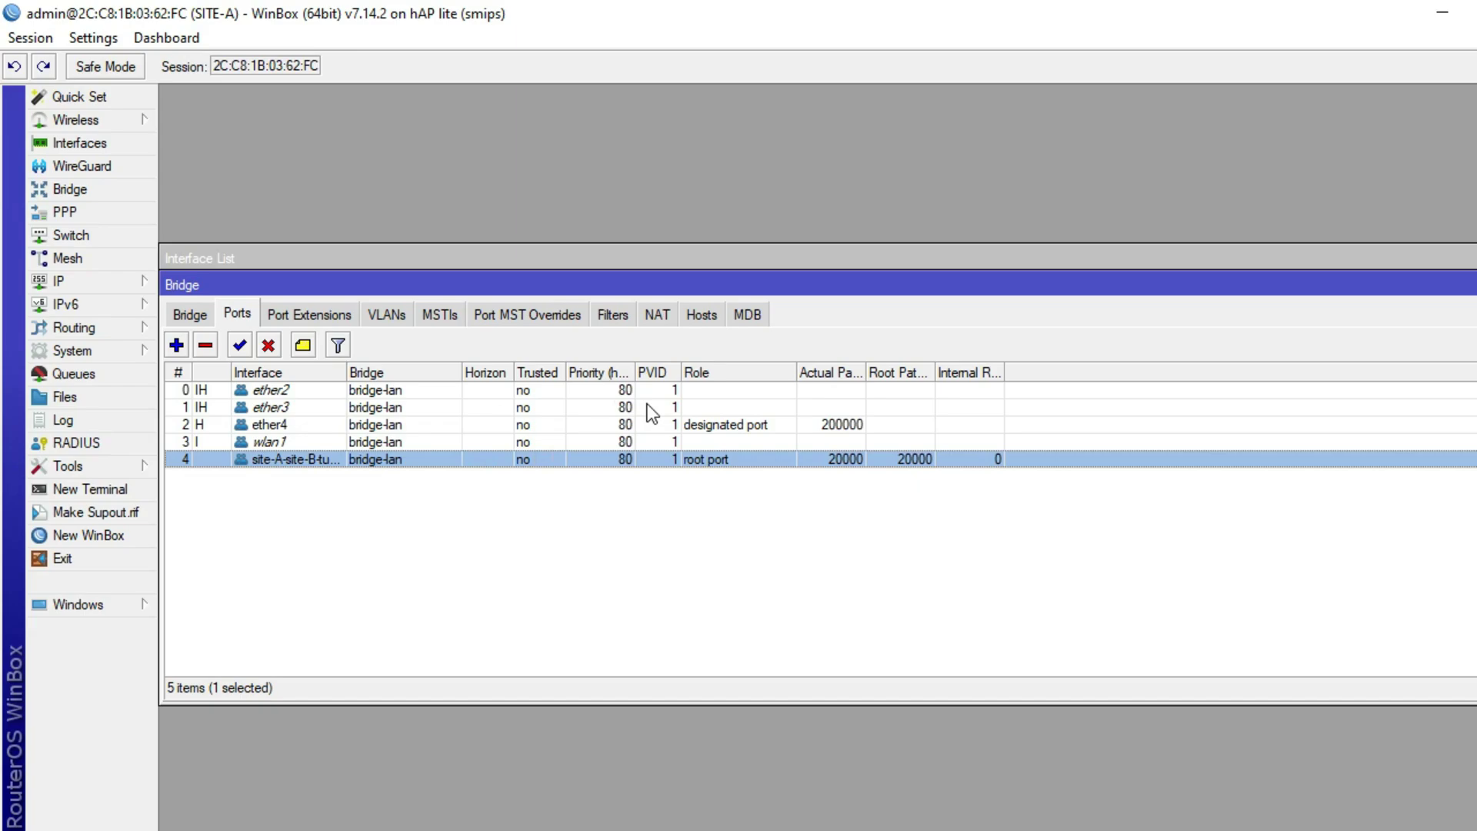
Switch to the Windows command prompt, run ipconfig, check the Ethernet adapter's IPv4 address and minimize the window
click(424, 830)
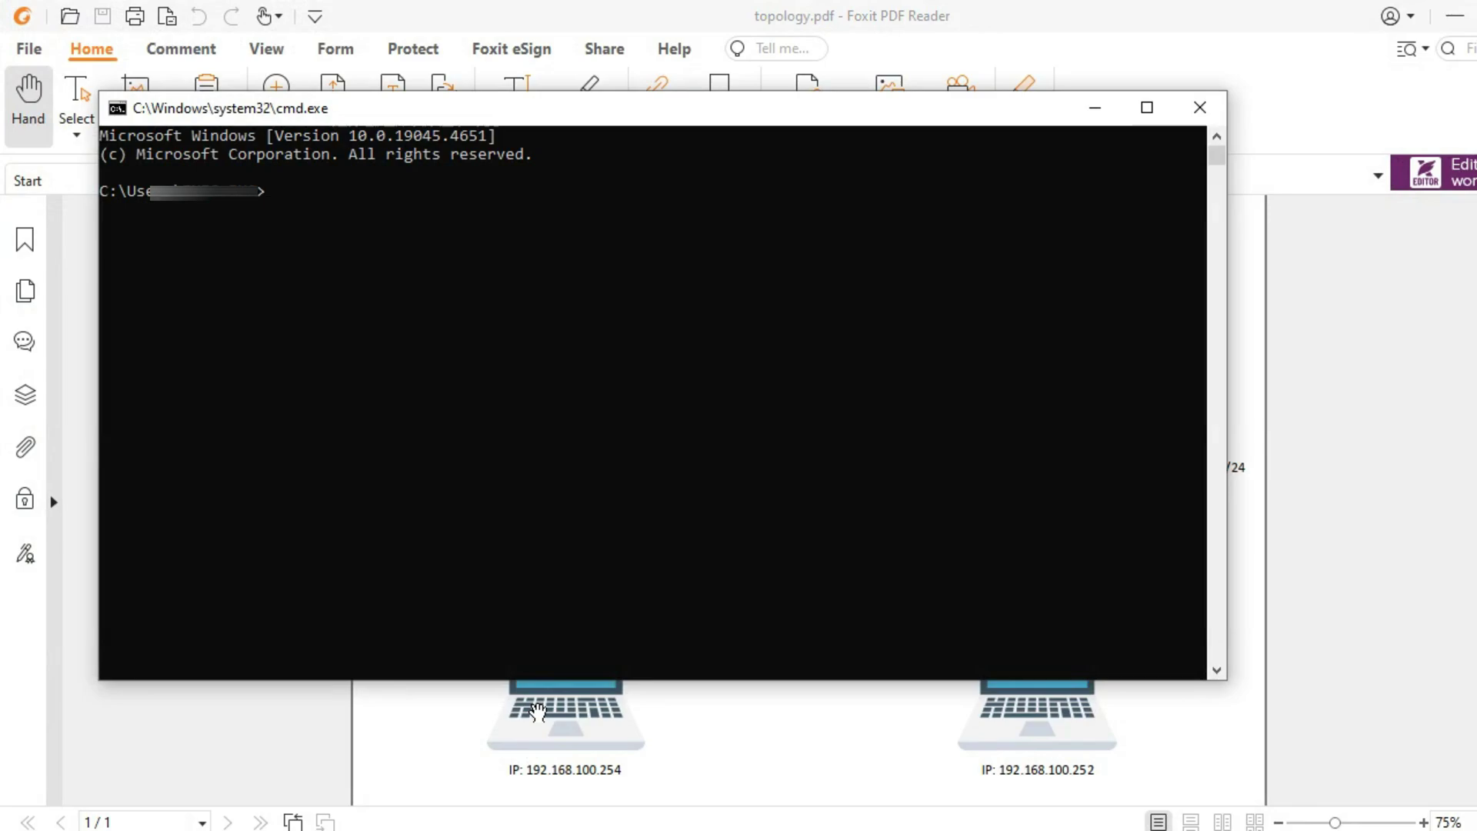
text(ipconfig)
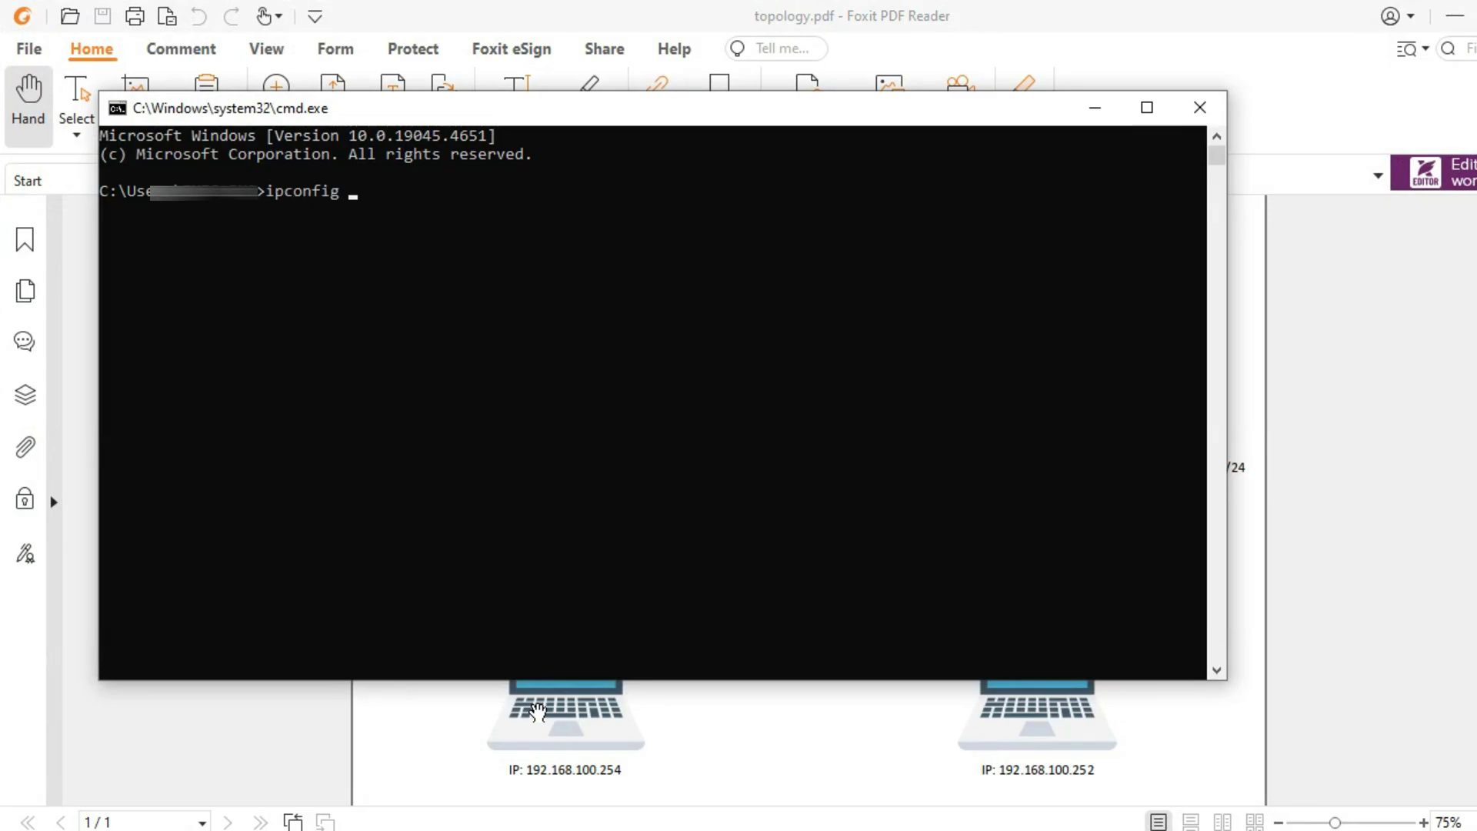
key(Return)
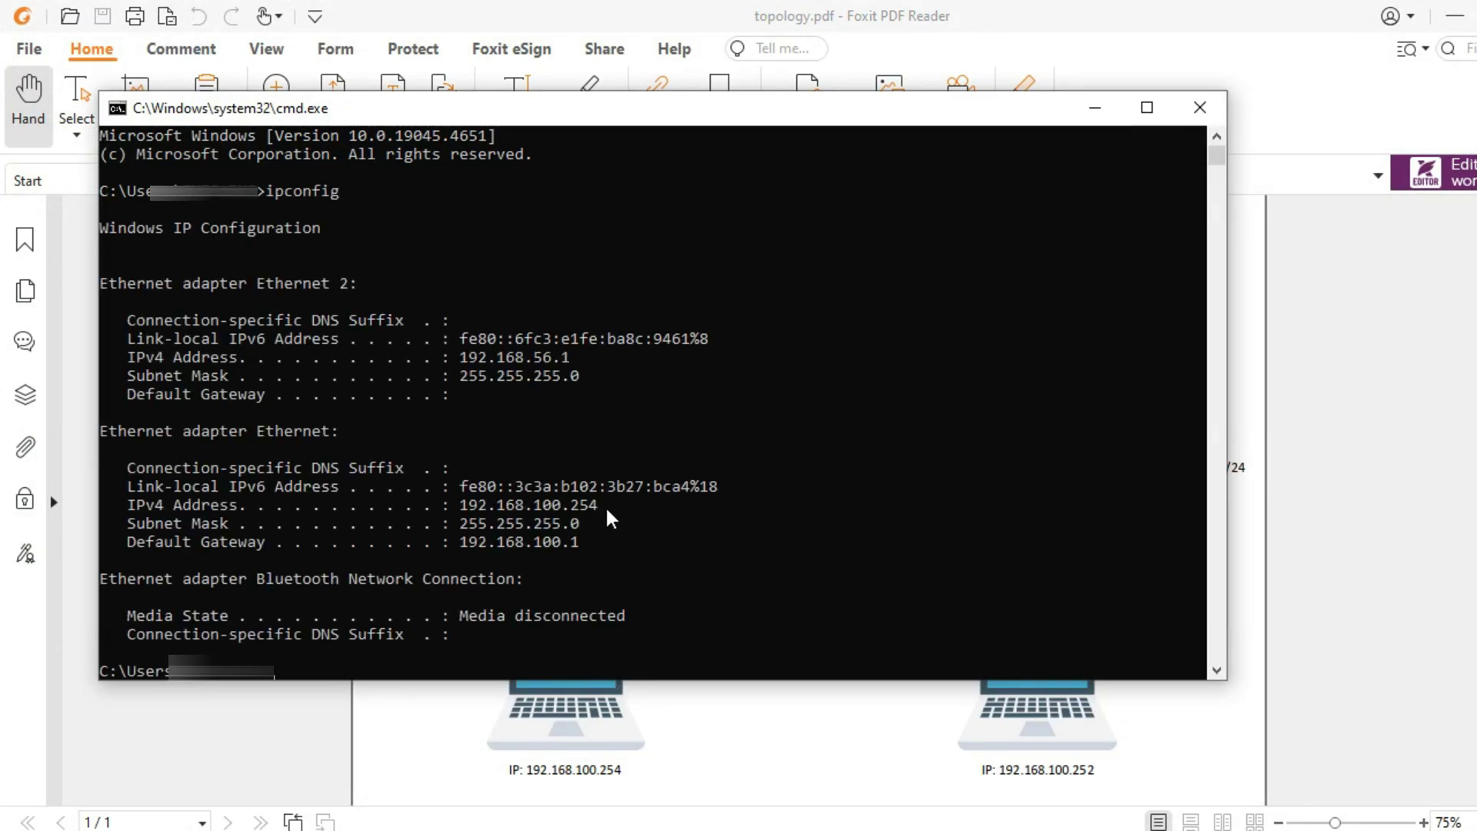
drag(615, 506, 466, 515)
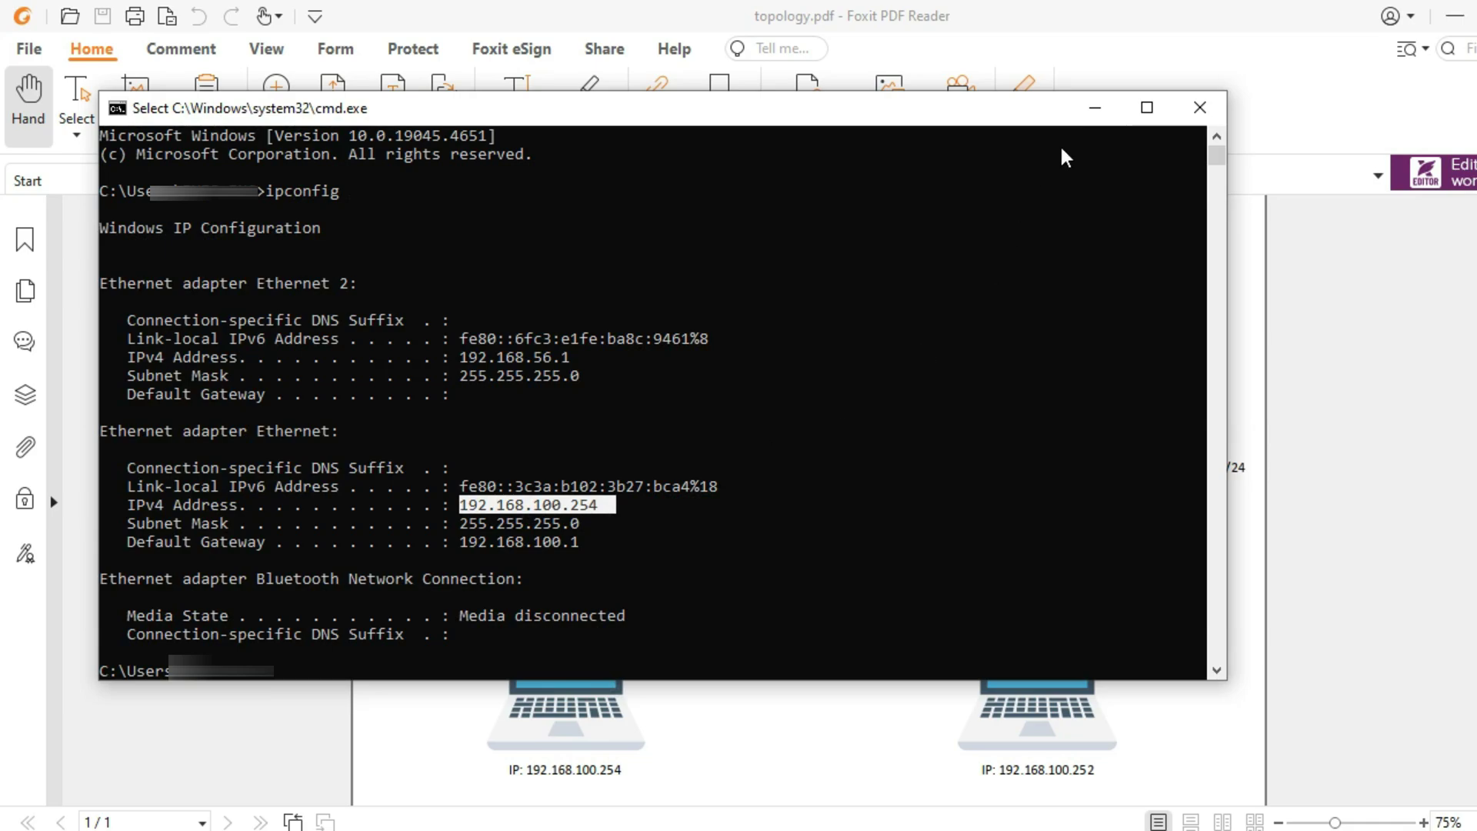
click(1095, 108)
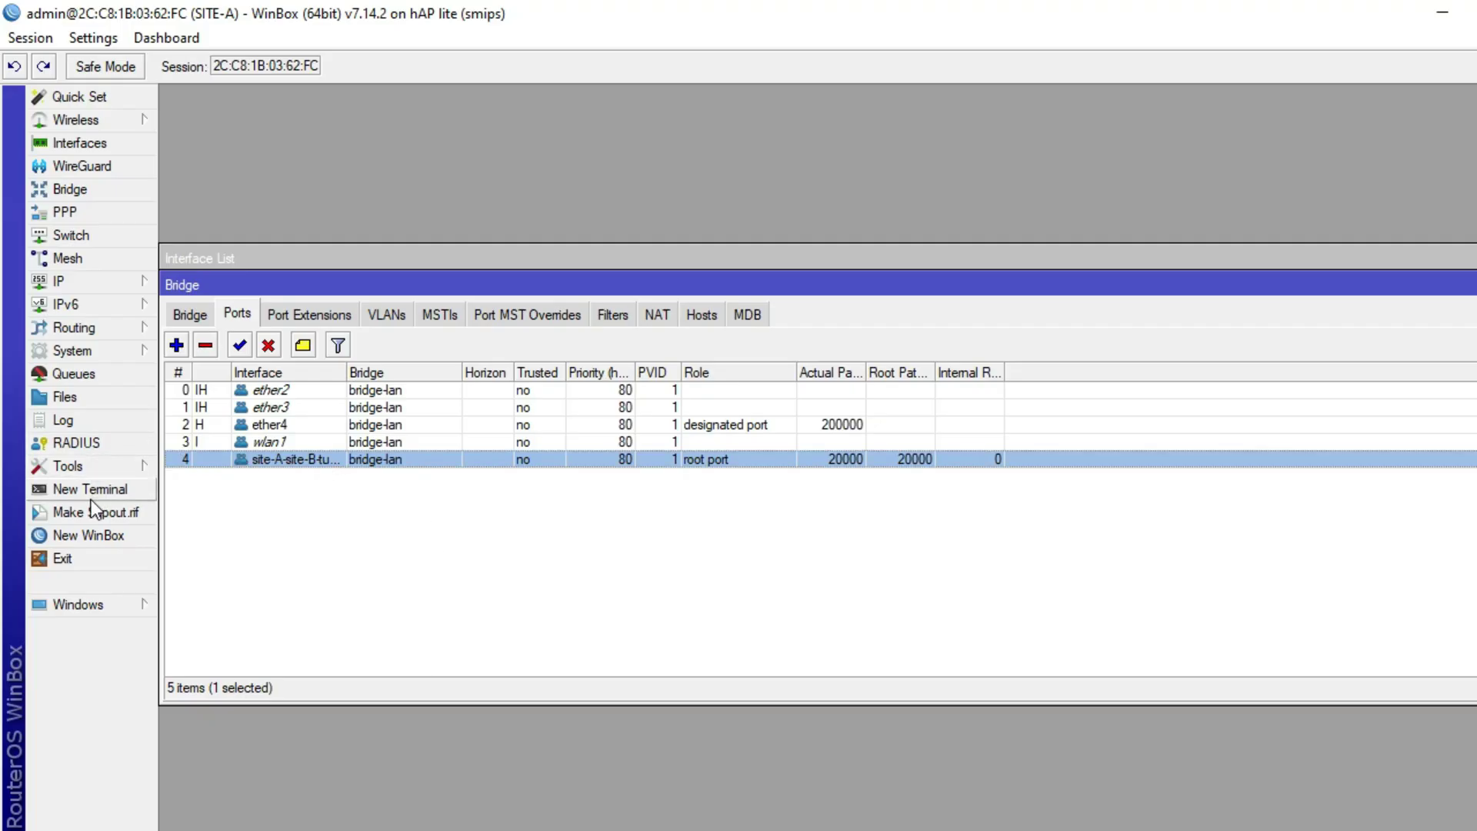
Open a new WinBox session to the SITE-B router from the neighbors list and maximize its window
click(91, 535)
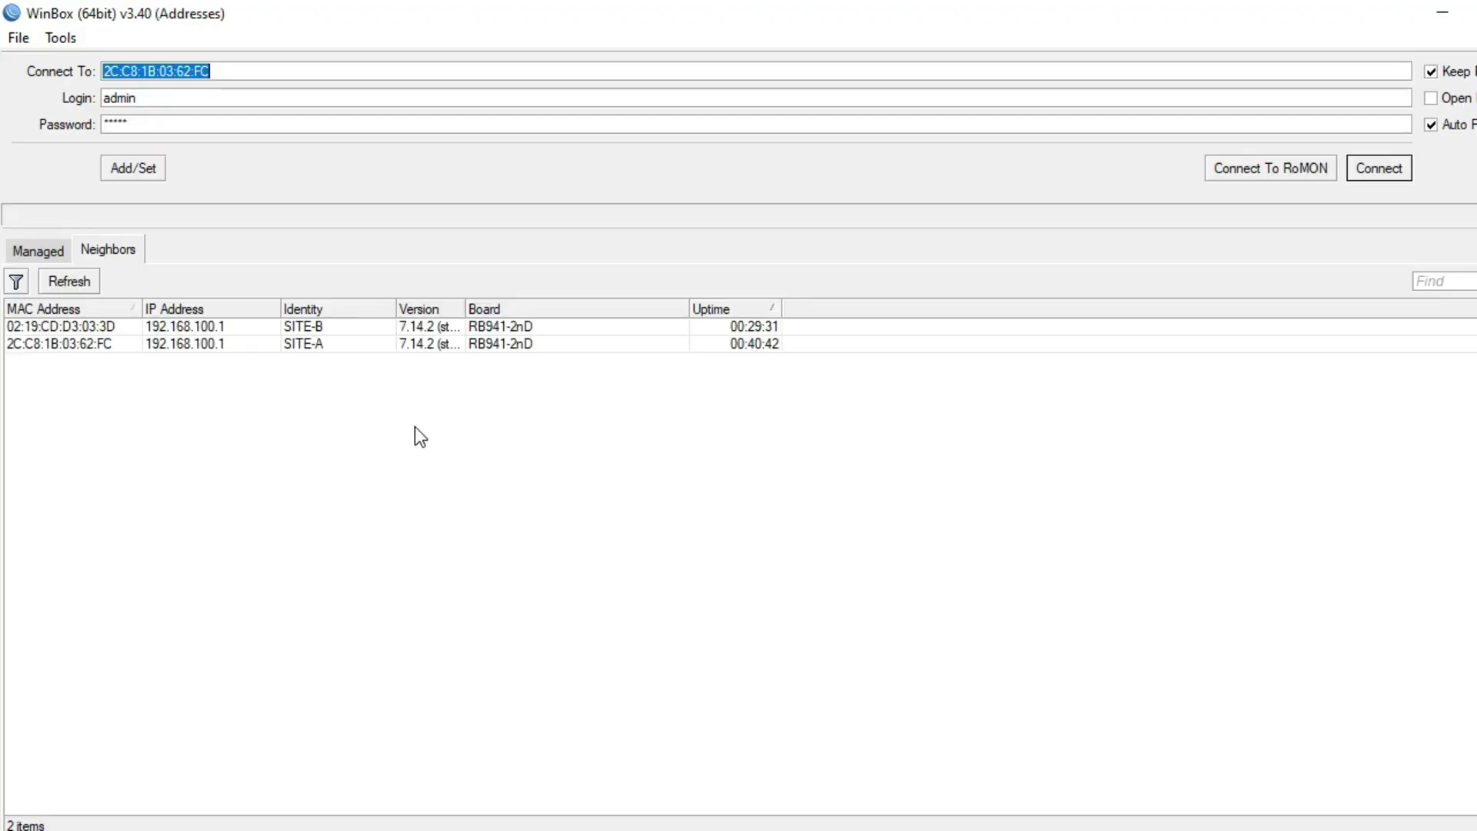
click(87, 331)
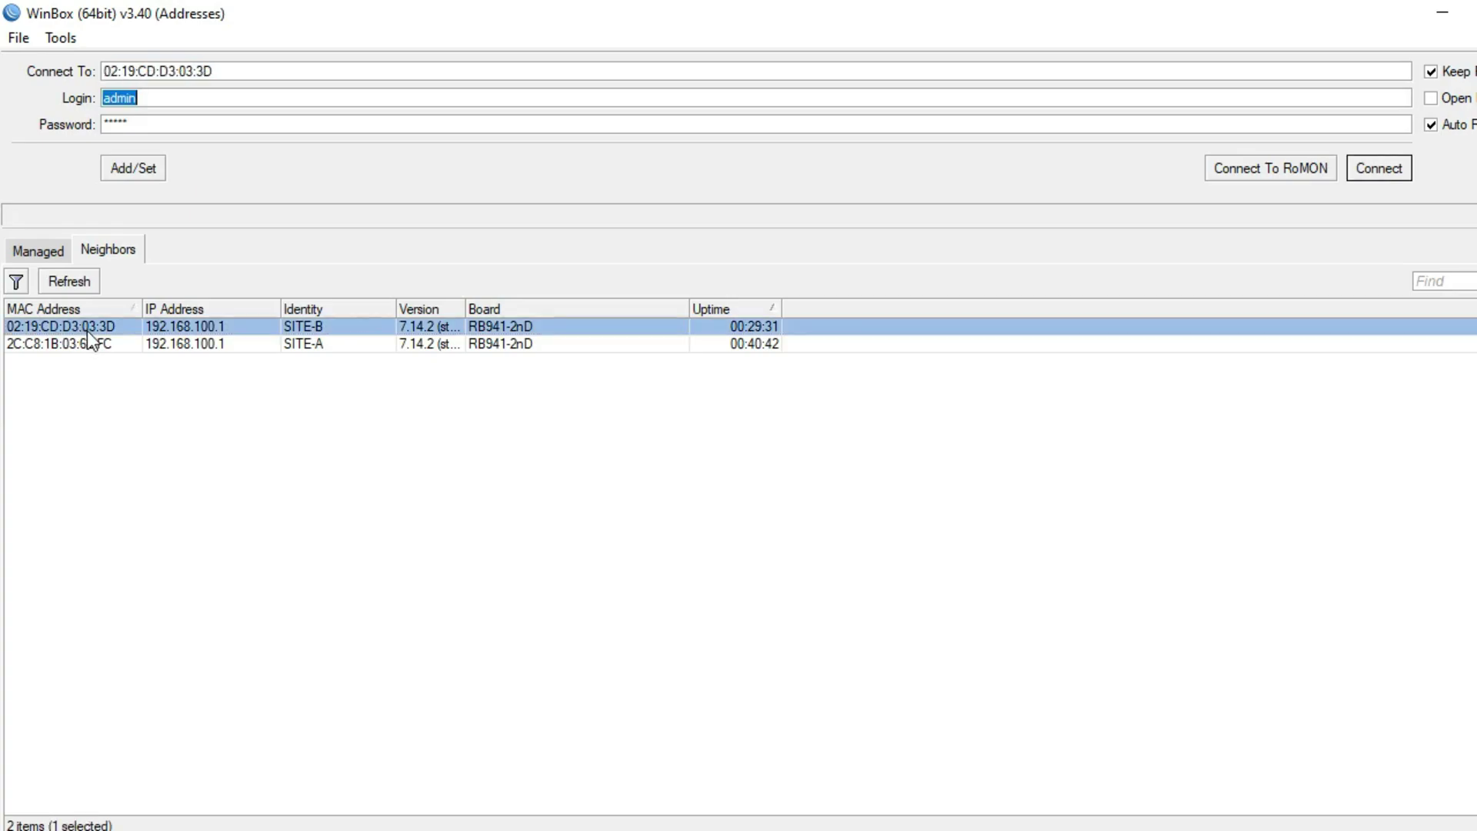
click(1380, 170)
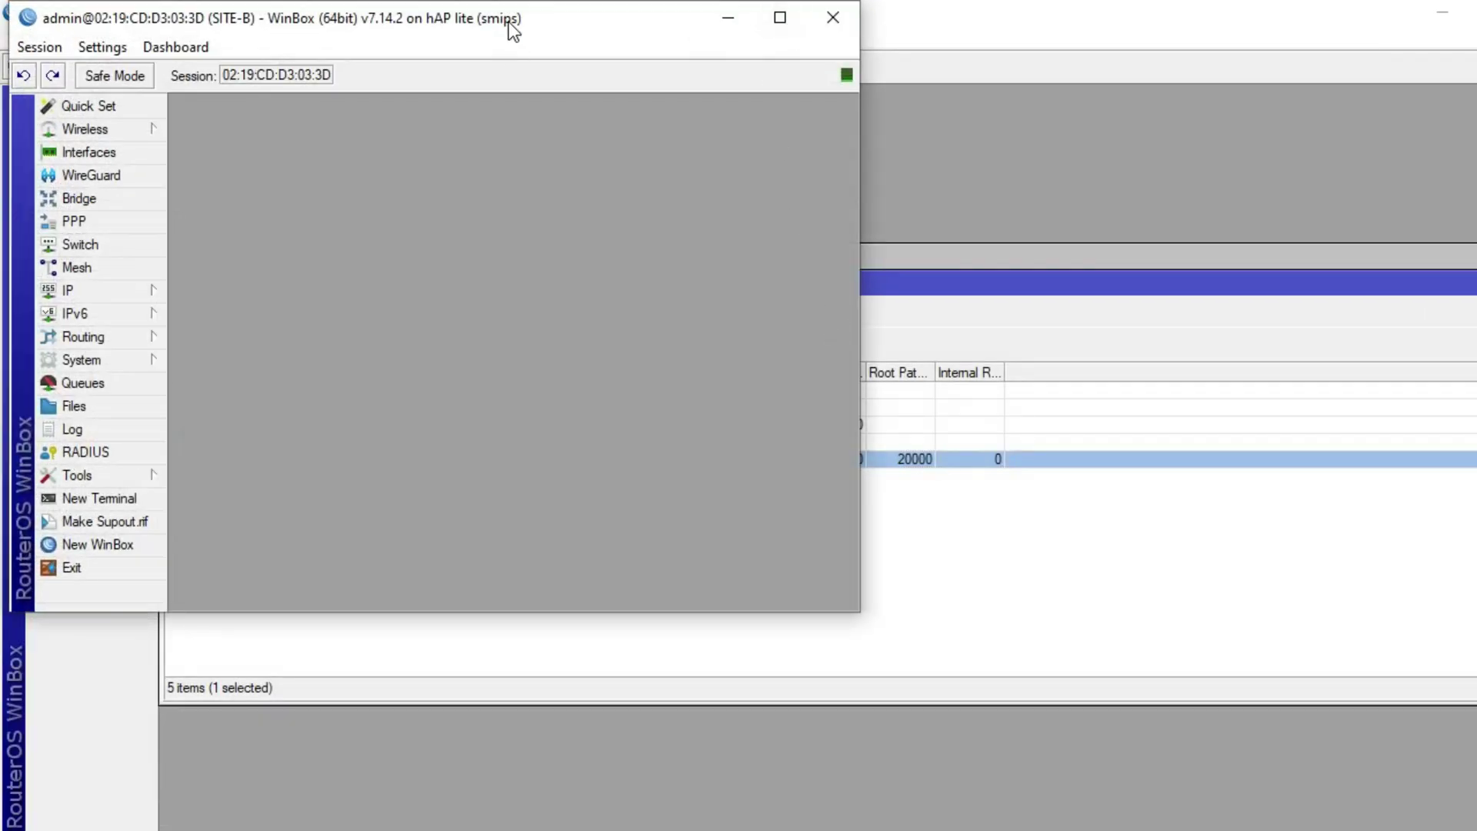
drag(513, 26, 844, 131)
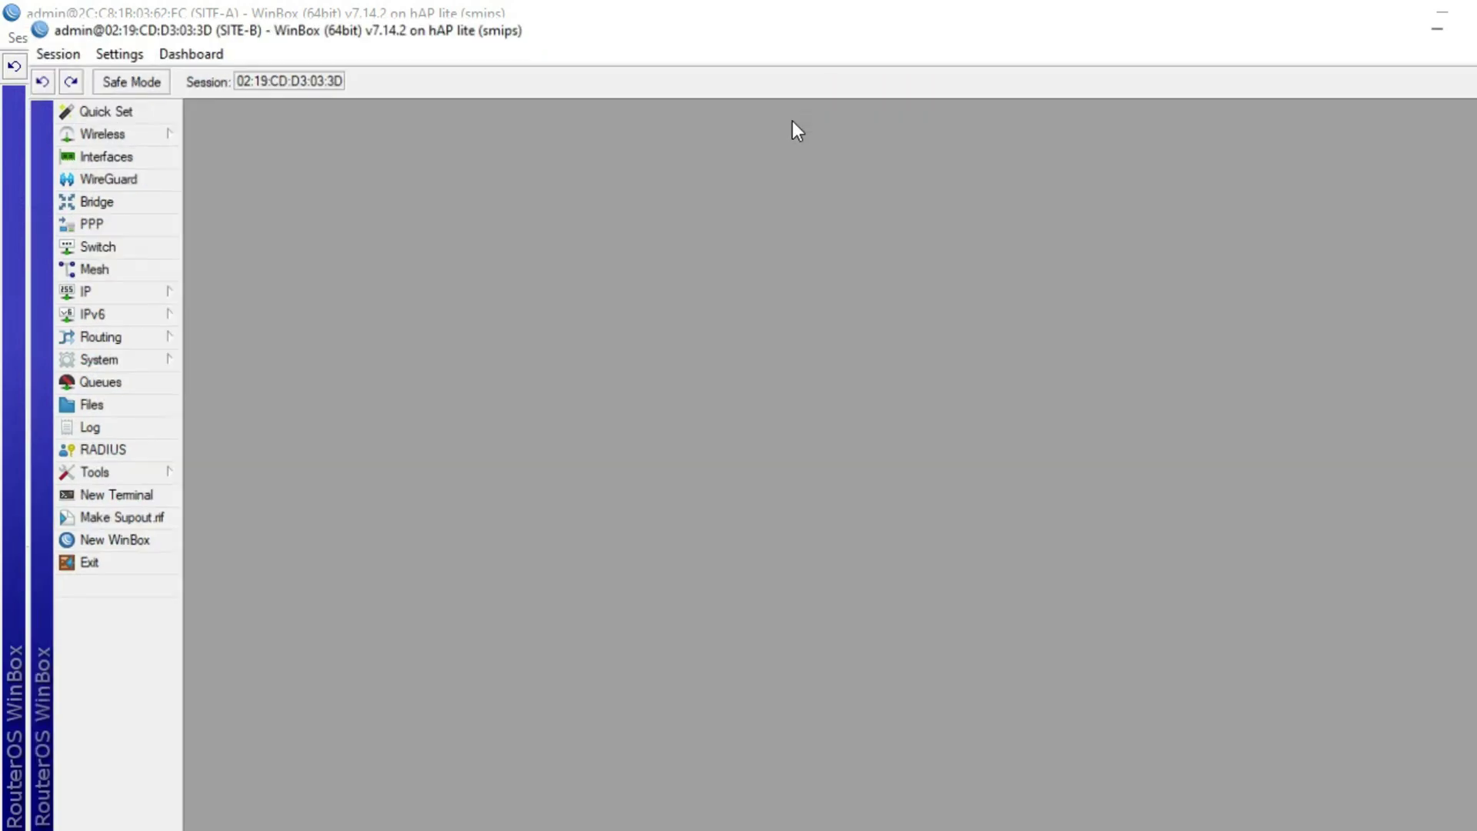
double_click(792, 123)
Examine the DHCP server leases on SITE-B, widening the address column and selecting the client connected through wlan1
click(146, 281)
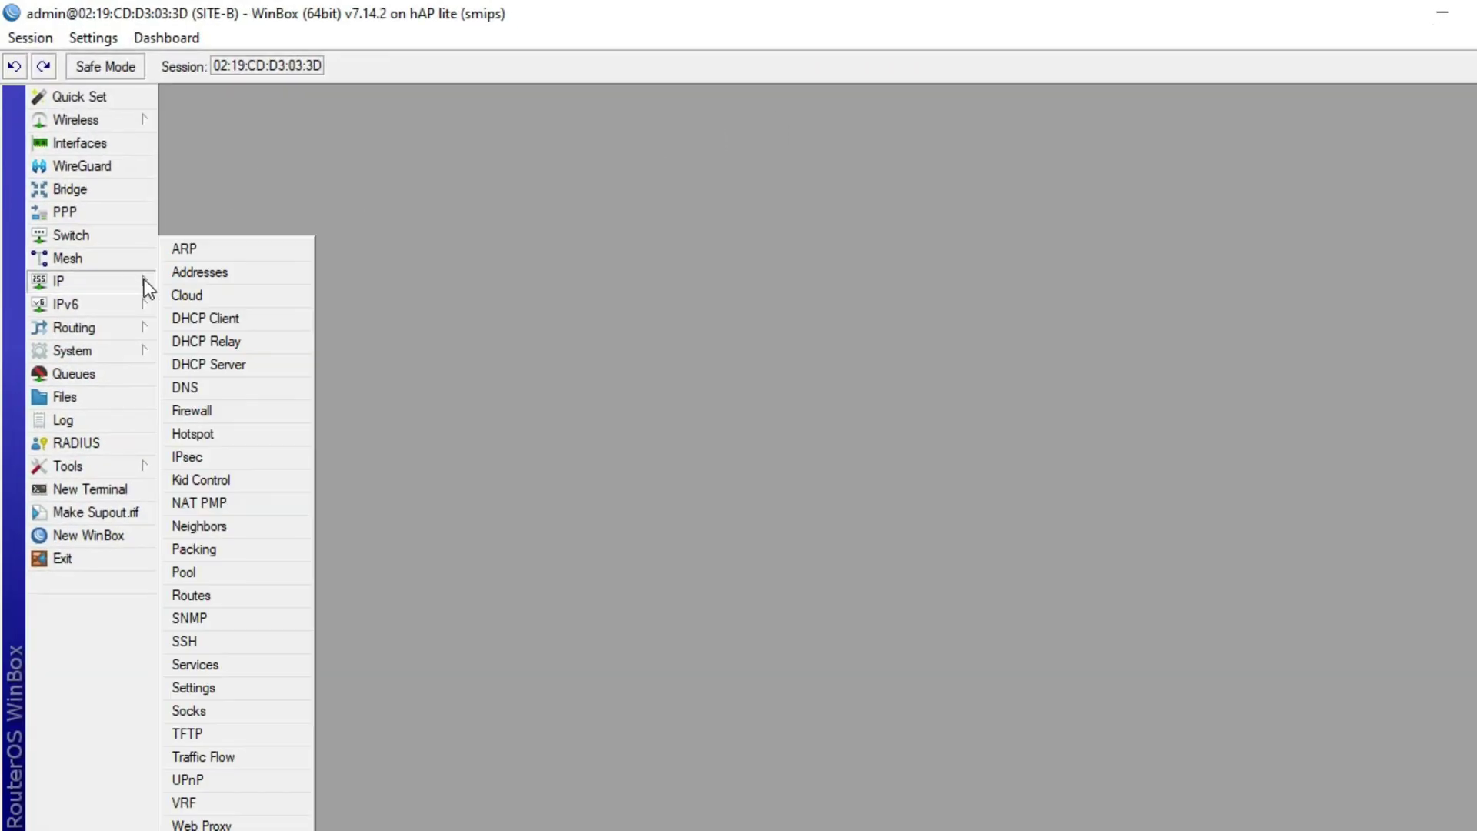
click(224, 367)
click(486, 288)
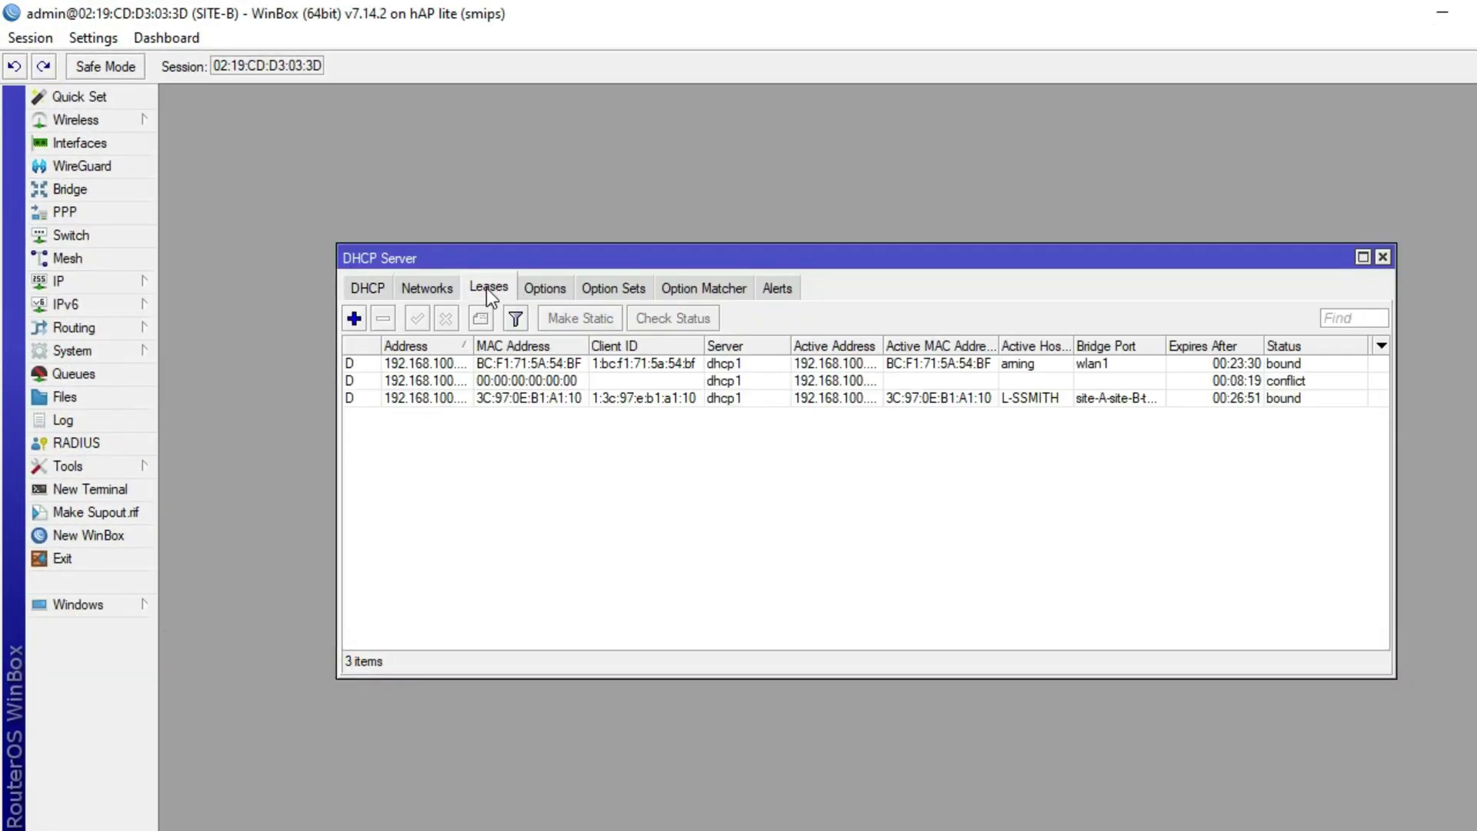
drag(497, 348, 512, 348)
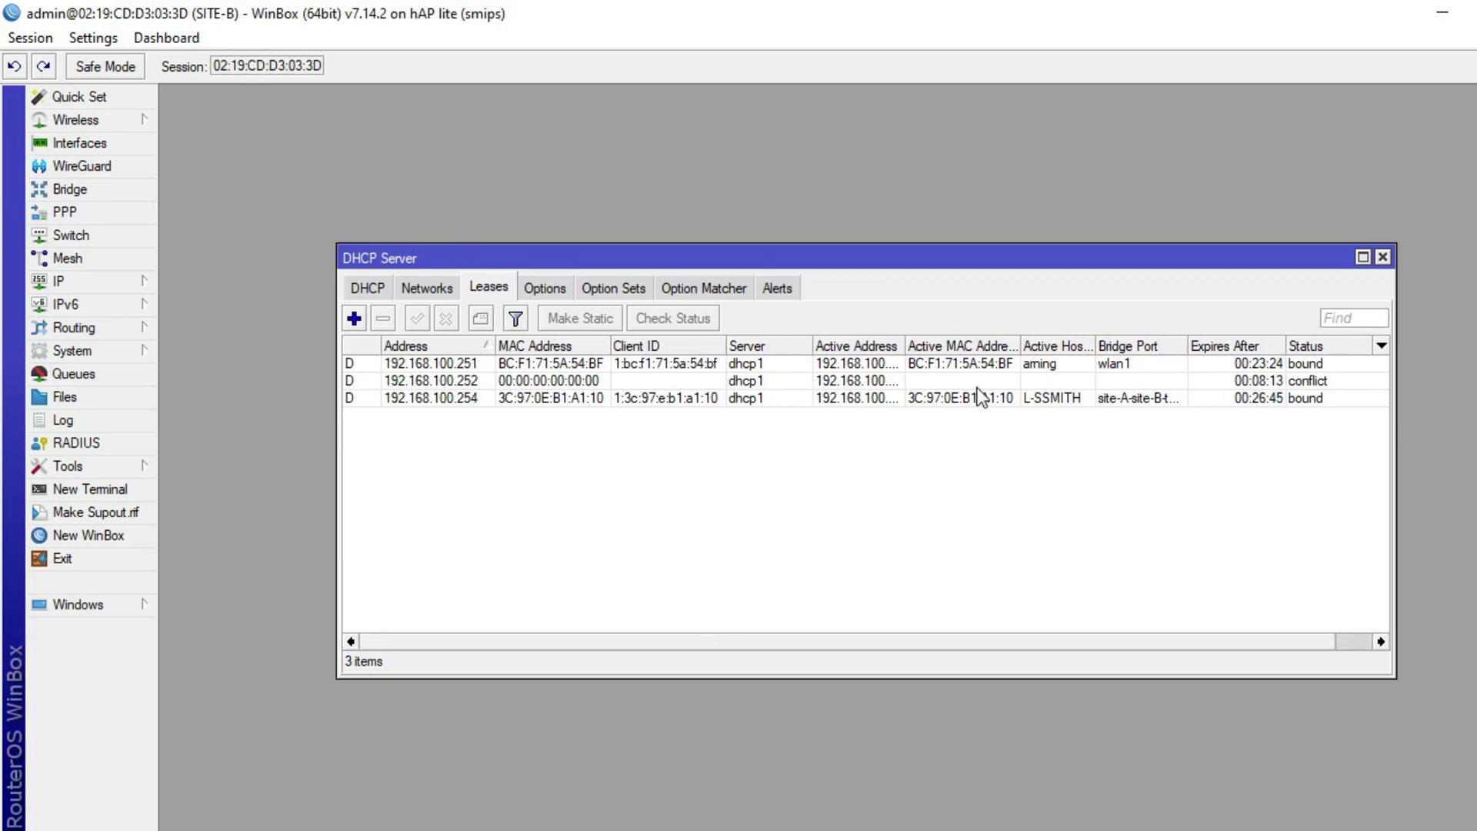
click(1119, 370)
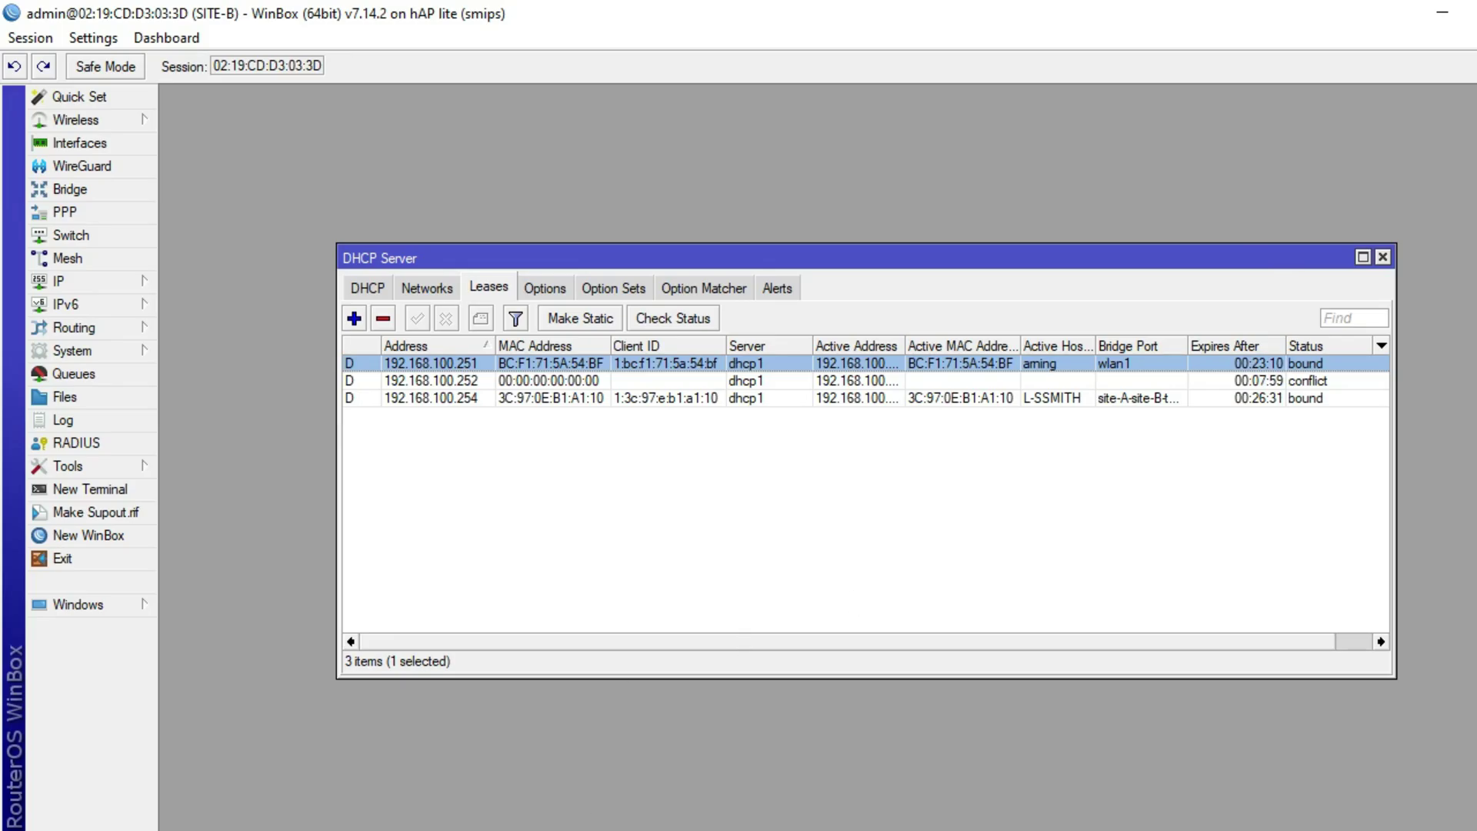
Switch to the Windows command prompt, start a continuous ping with ping 192.168.100.251 -t, and move the window aside
key(alt+Tab)
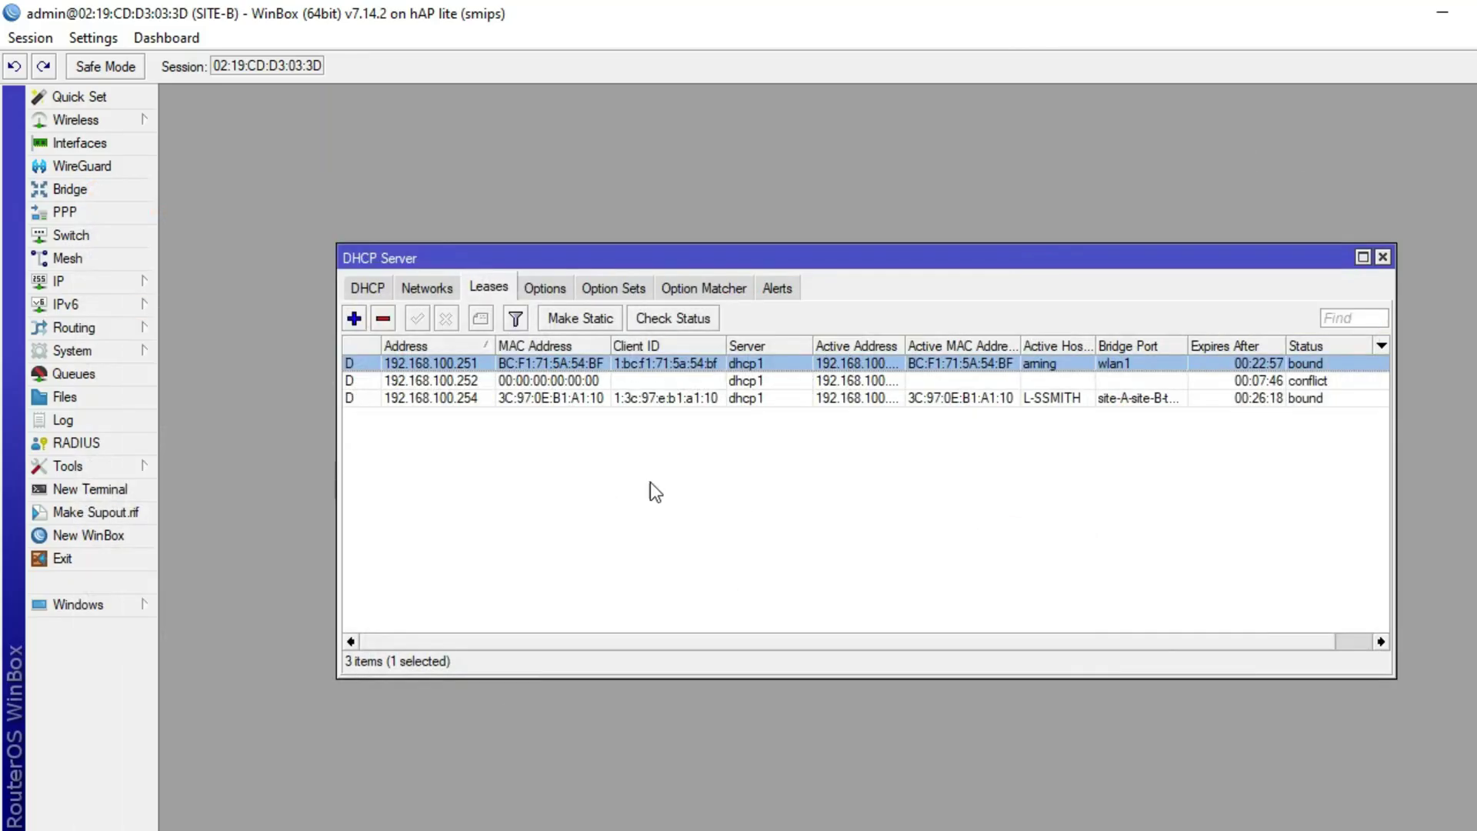
click(456, 829)
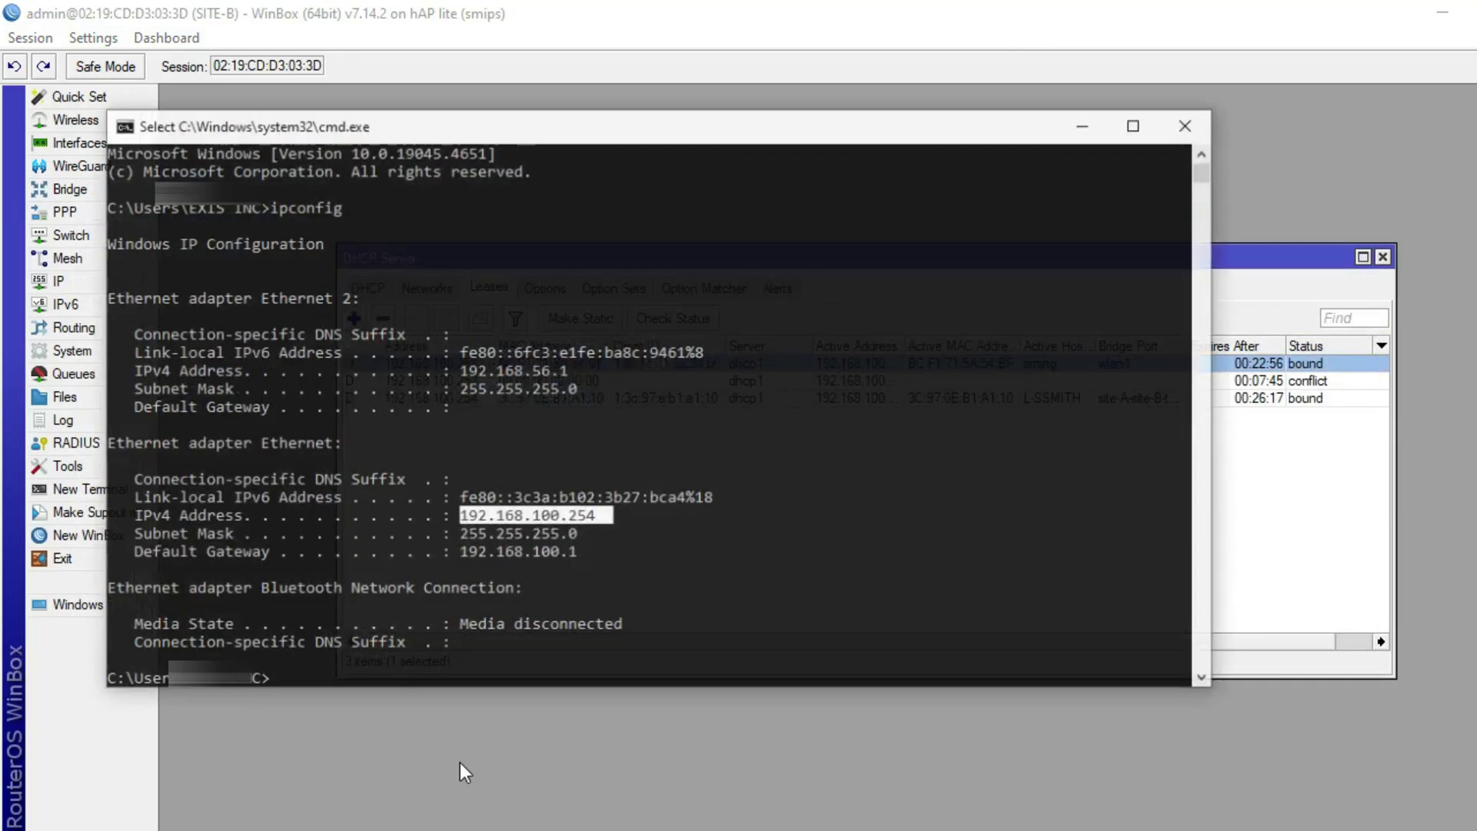
key(ctrl+c)
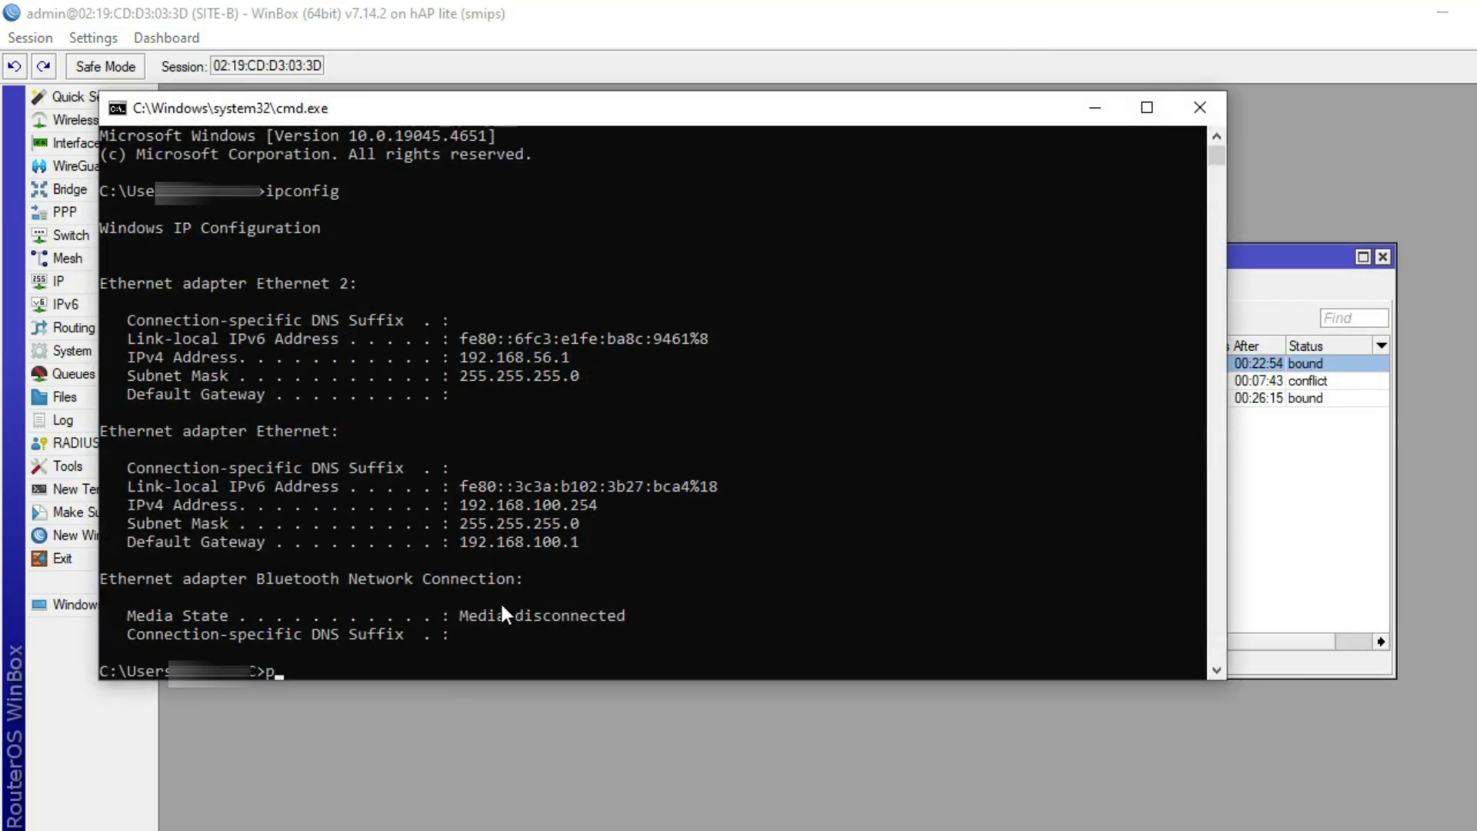
text(ping 192.168)
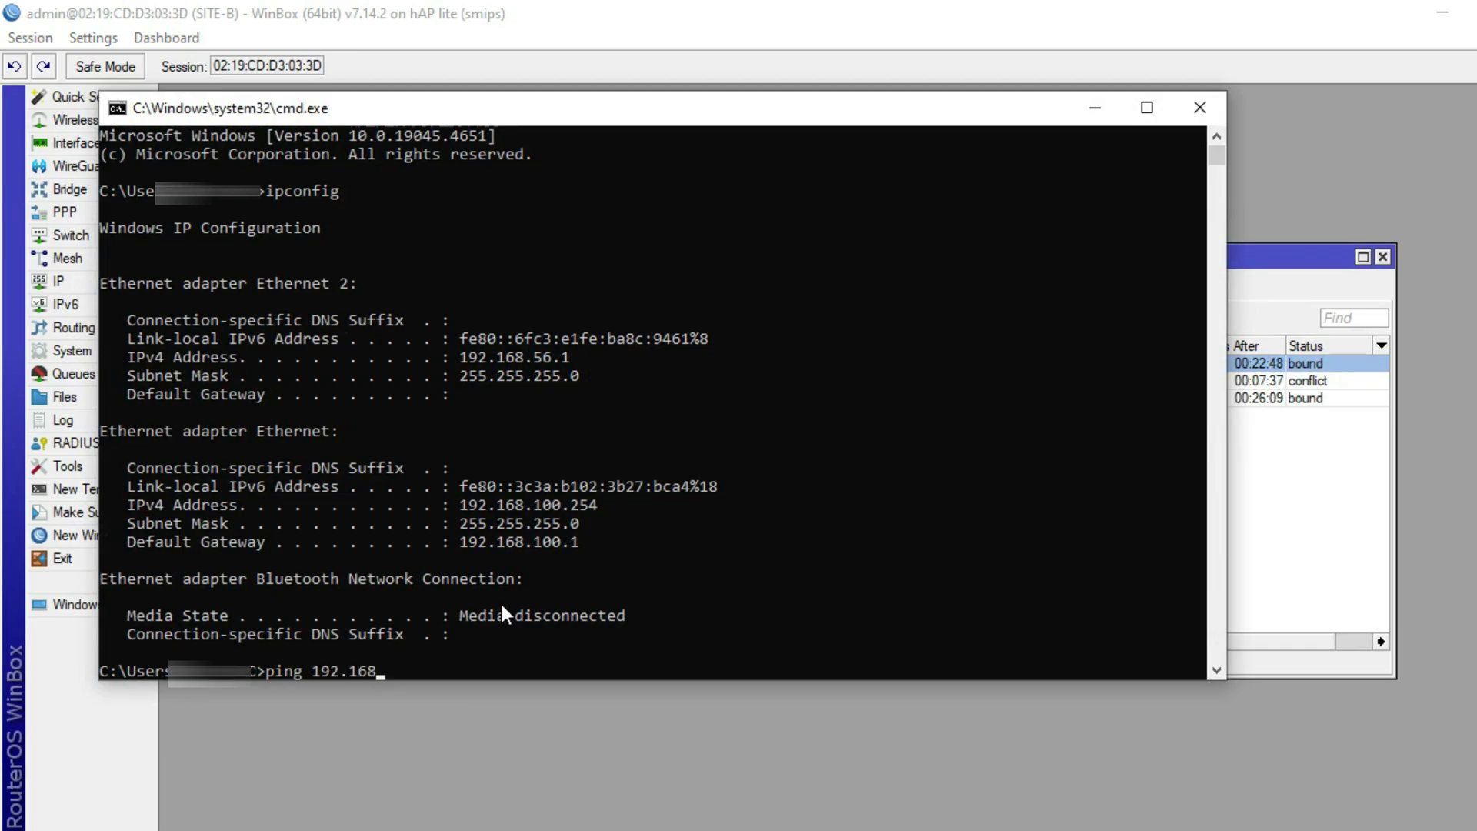
text(.100.)
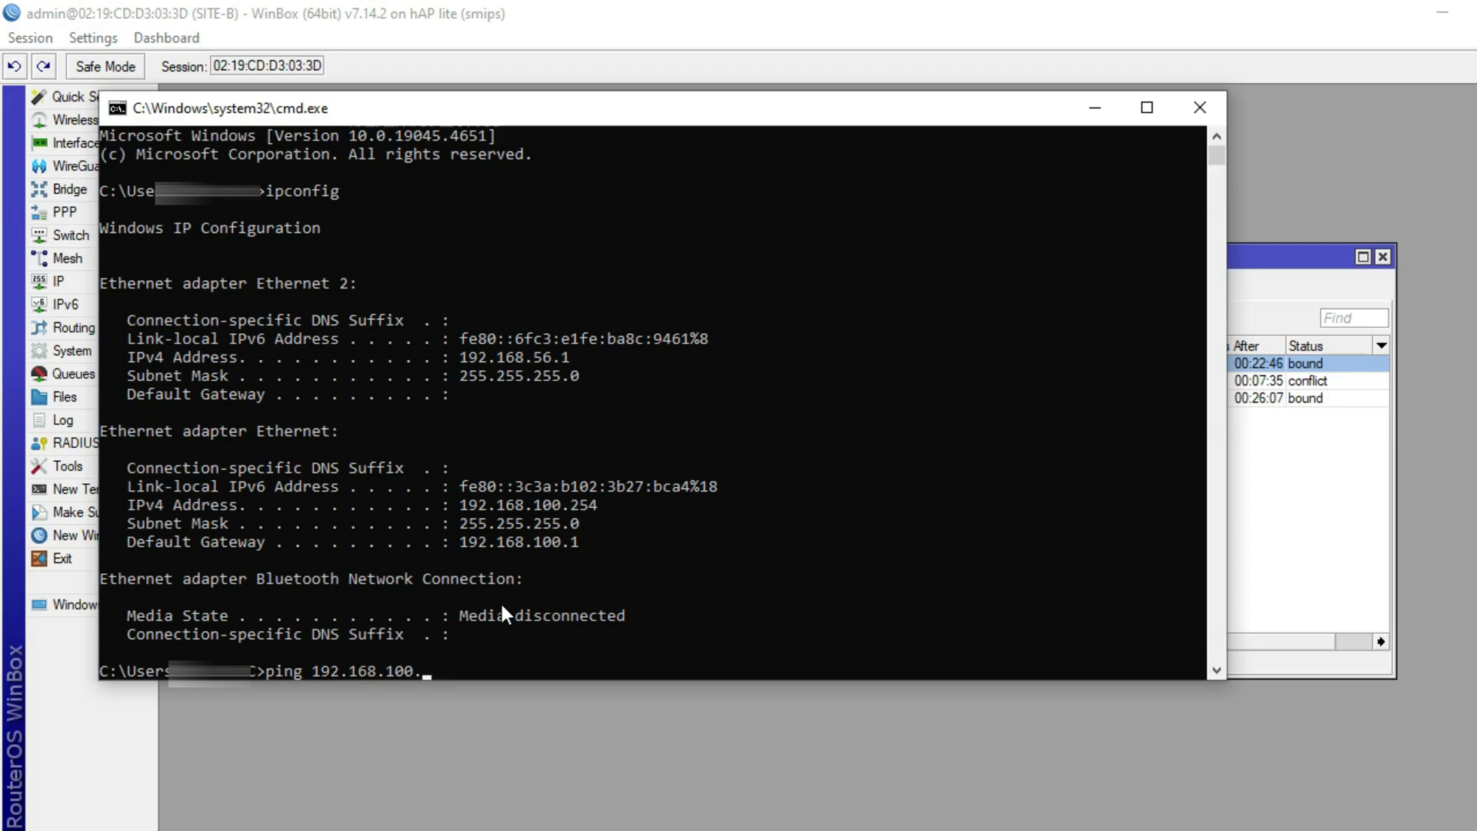
text(251 -t)
key(Return)
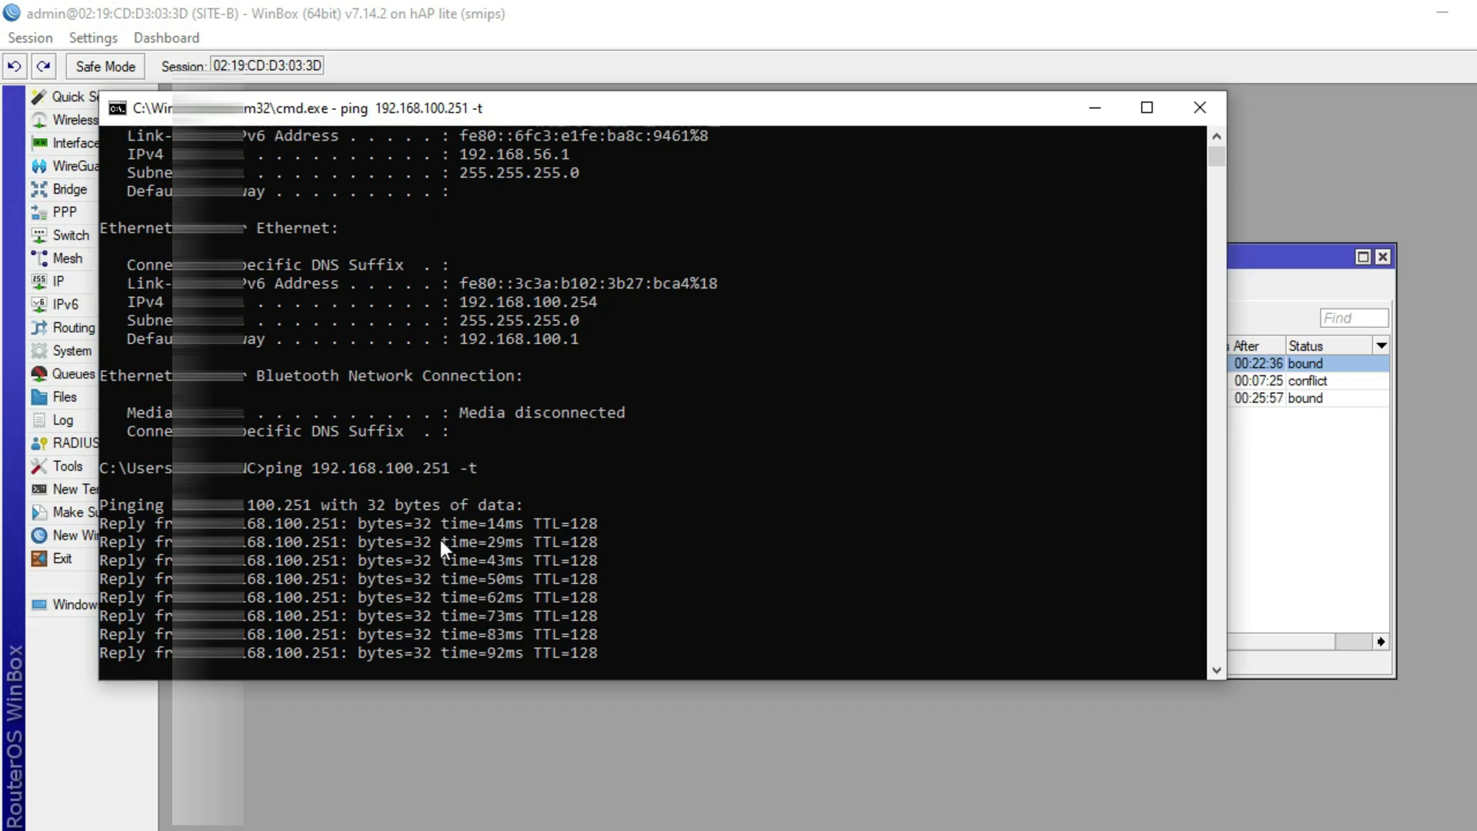
drag(894, 113, 1316, 137)
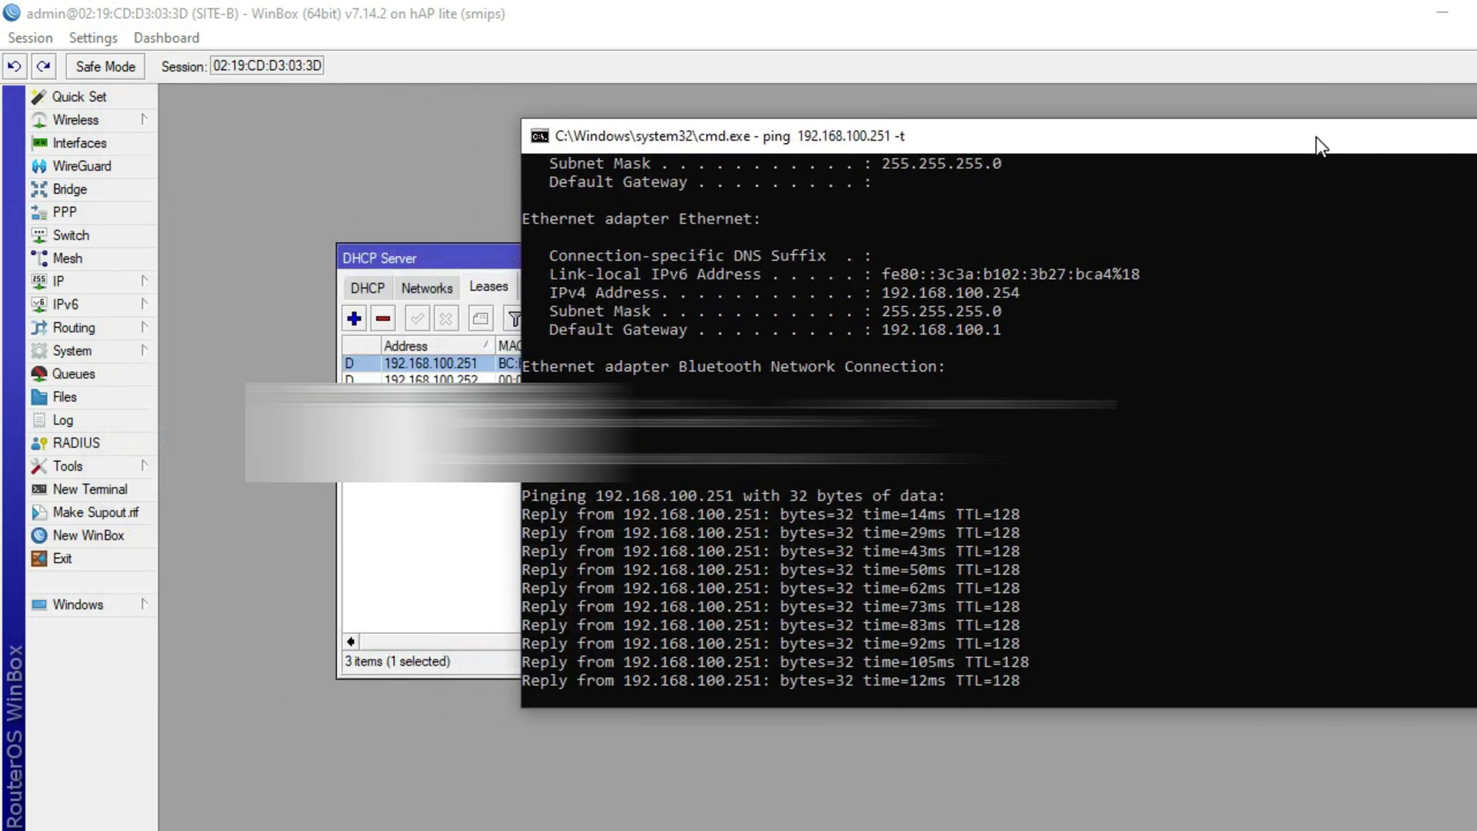
Return to the SITE-A session, disable its site-A-site-B-tunnel EoIP interface and check the running ping
click(412, 486)
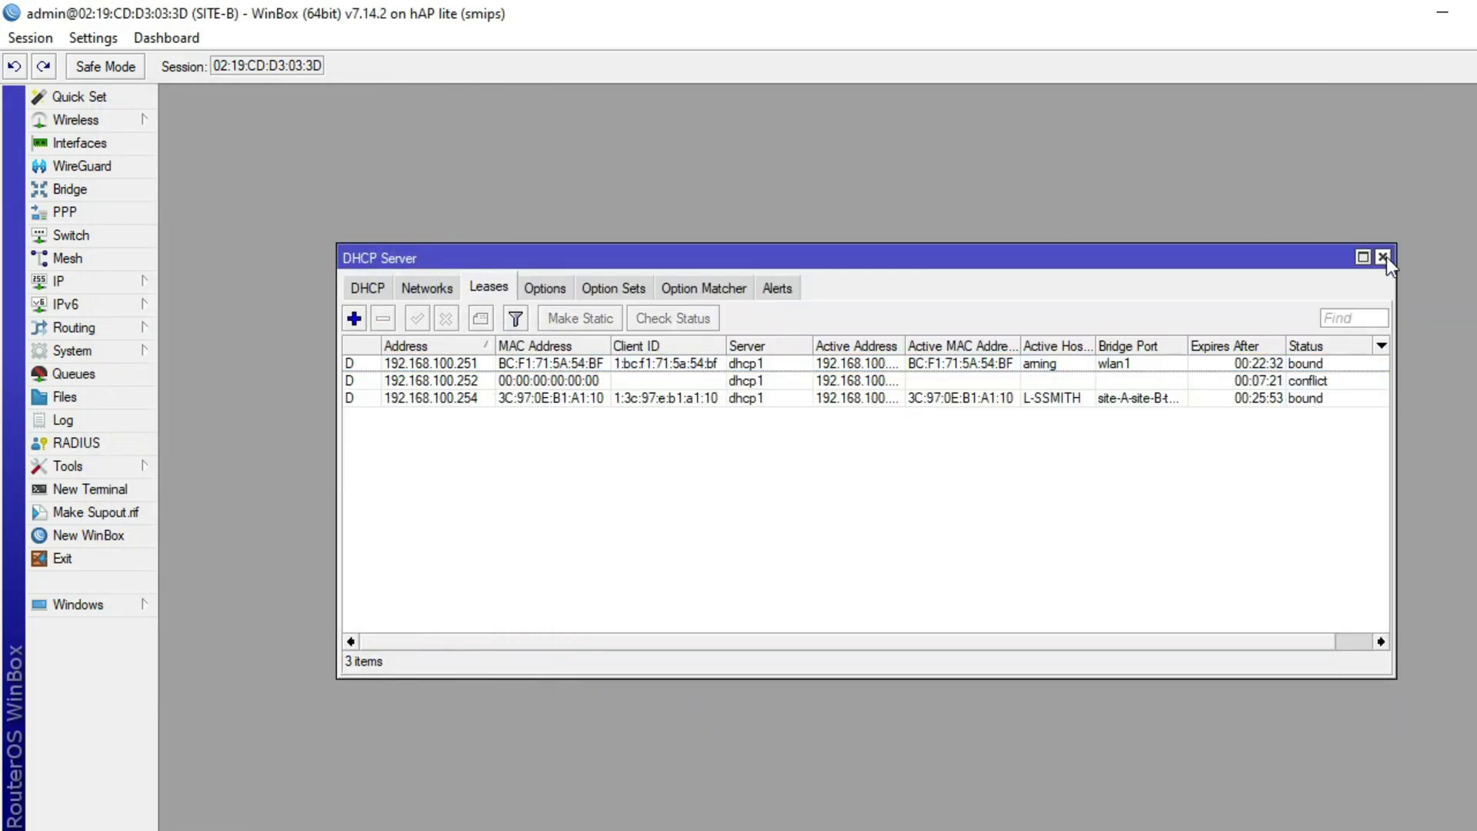
click(1443, 13)
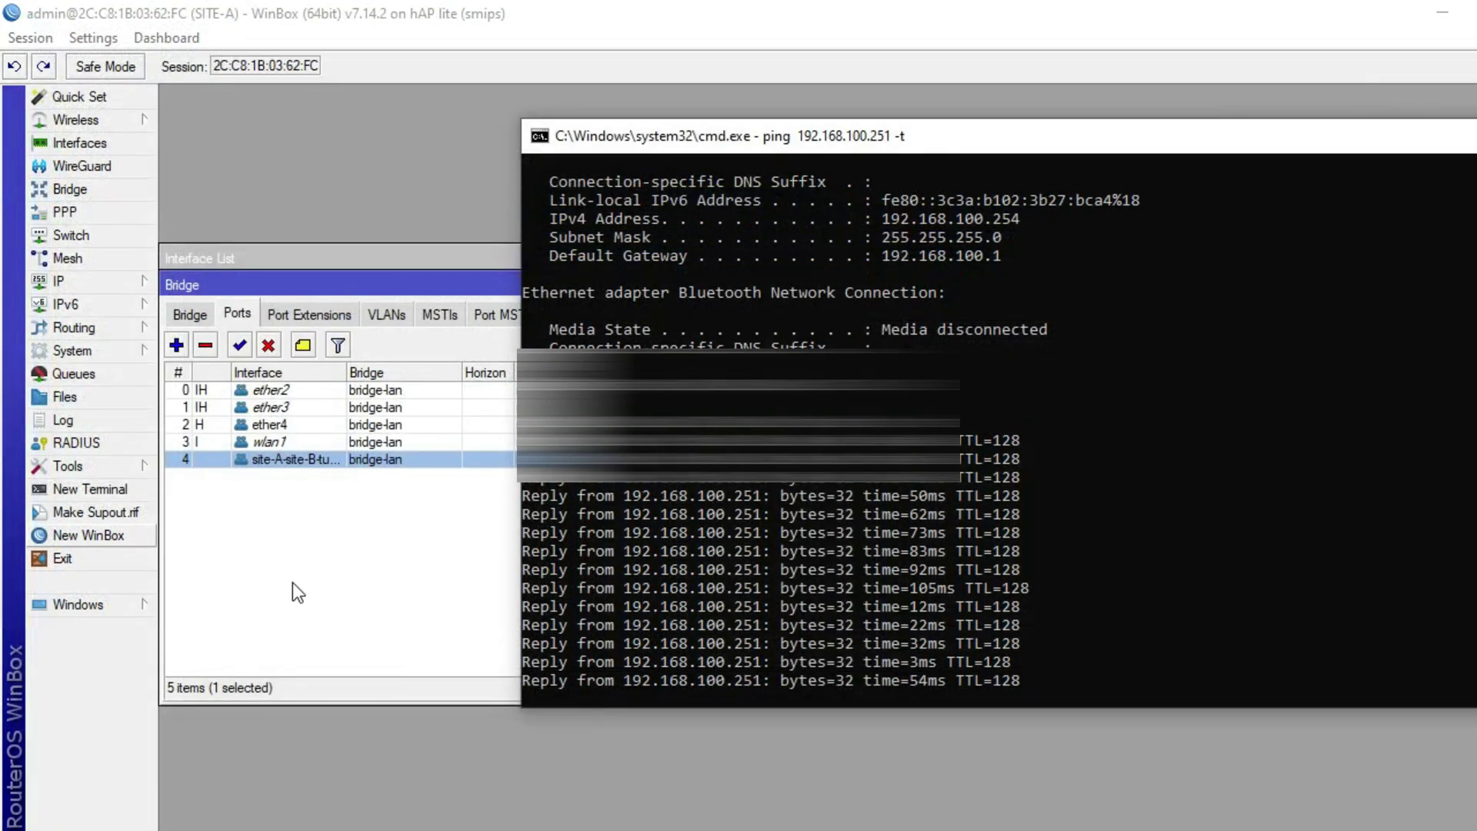
click(315, 491)
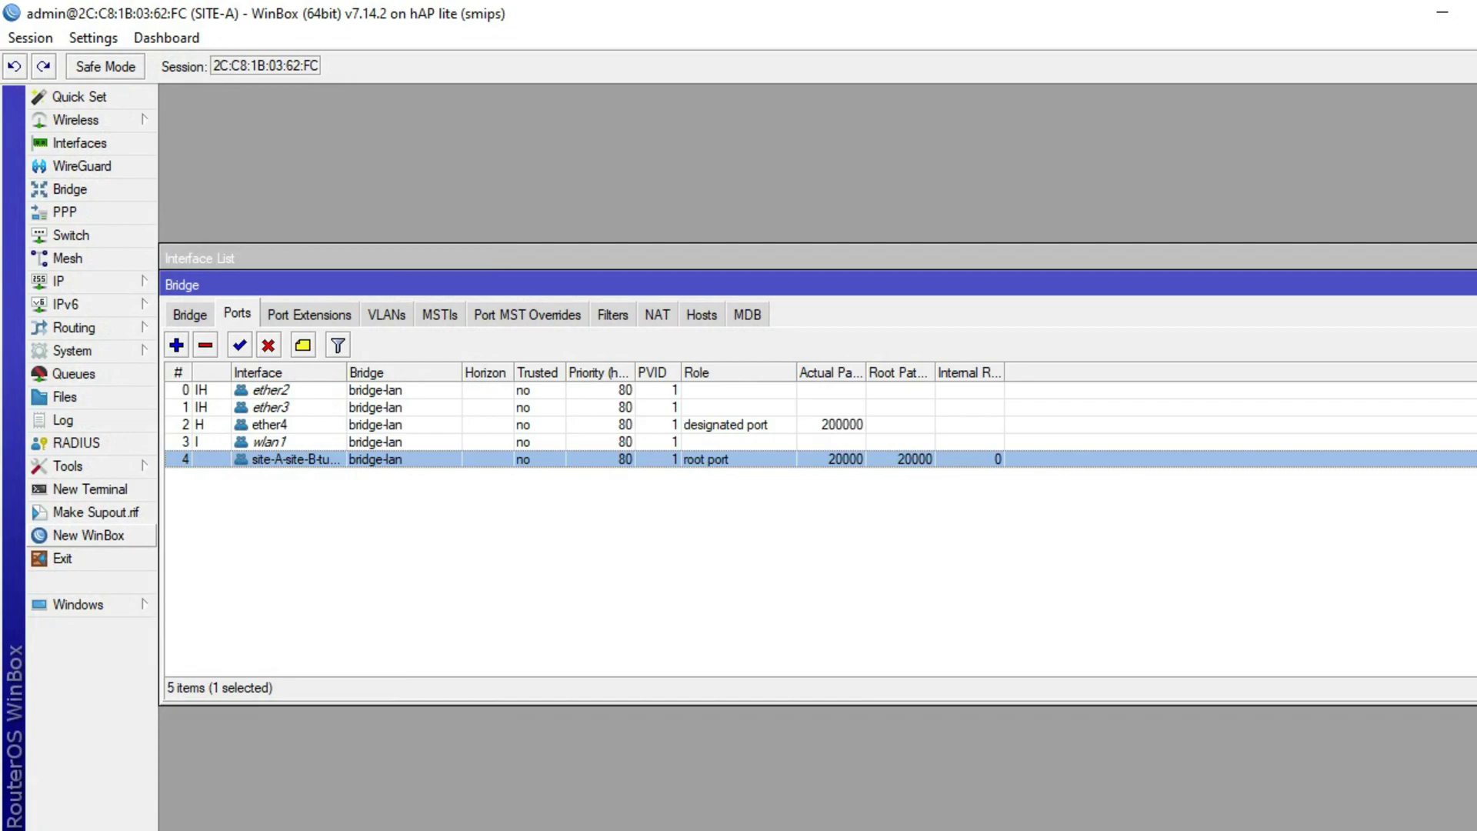
key(Escape)
click(207, 364)
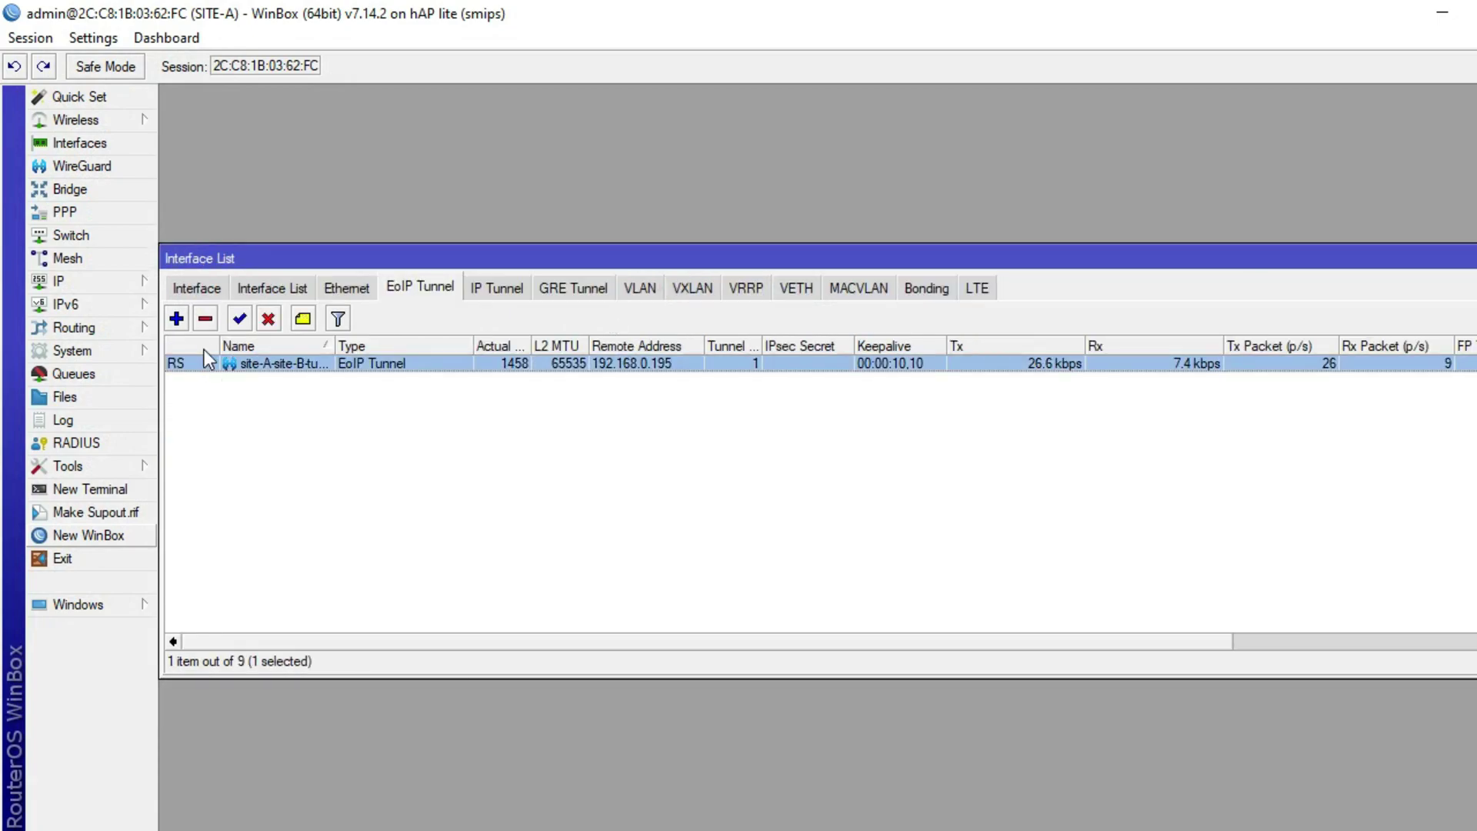
click(268, 319)
key(alt+Tab)
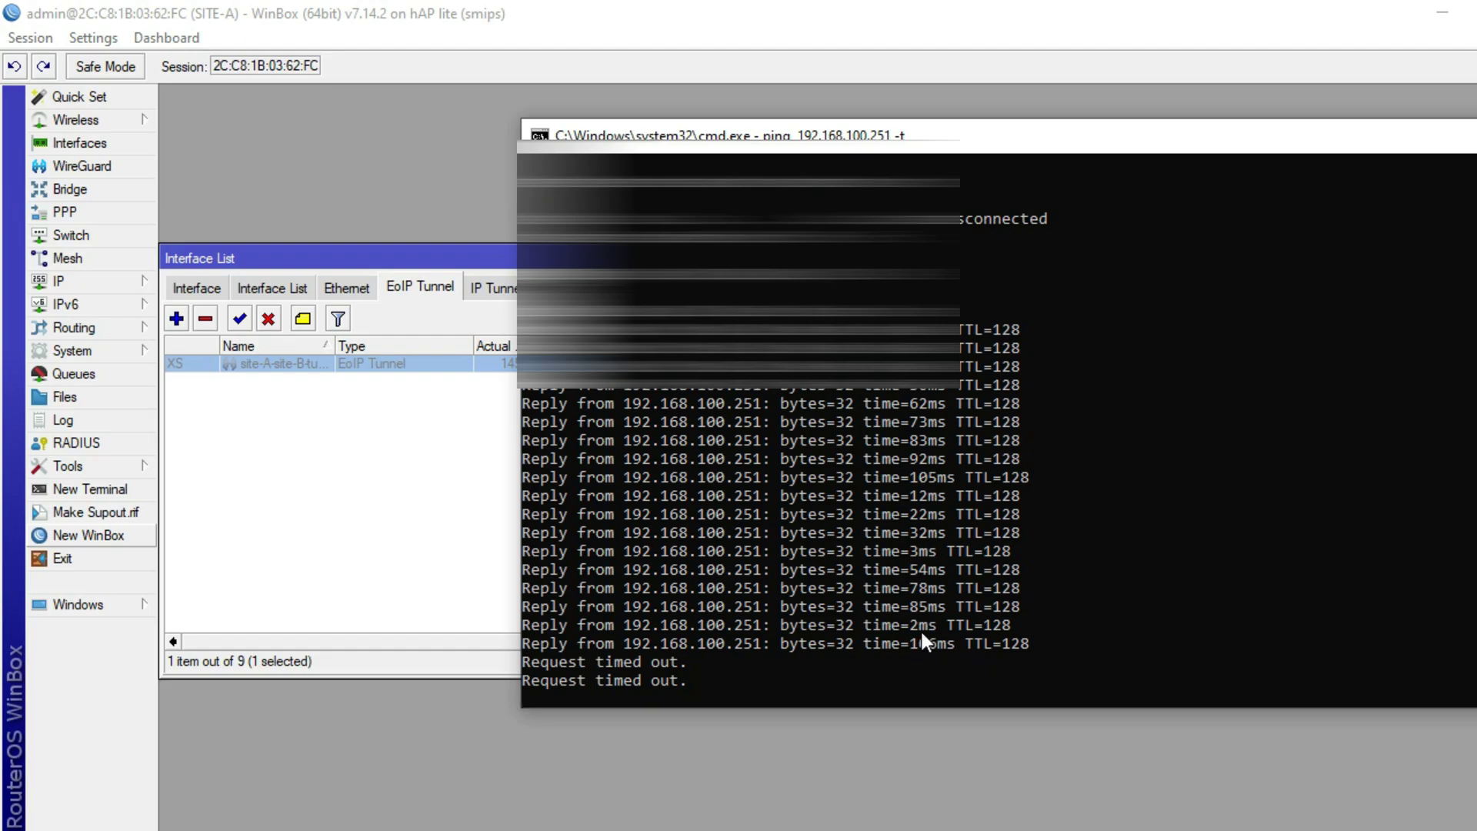
Re-enable the site-A-site-B-tunnel EoIP interface on SITE-A and check the running ping again
click(352, 506)
click(352, 363)
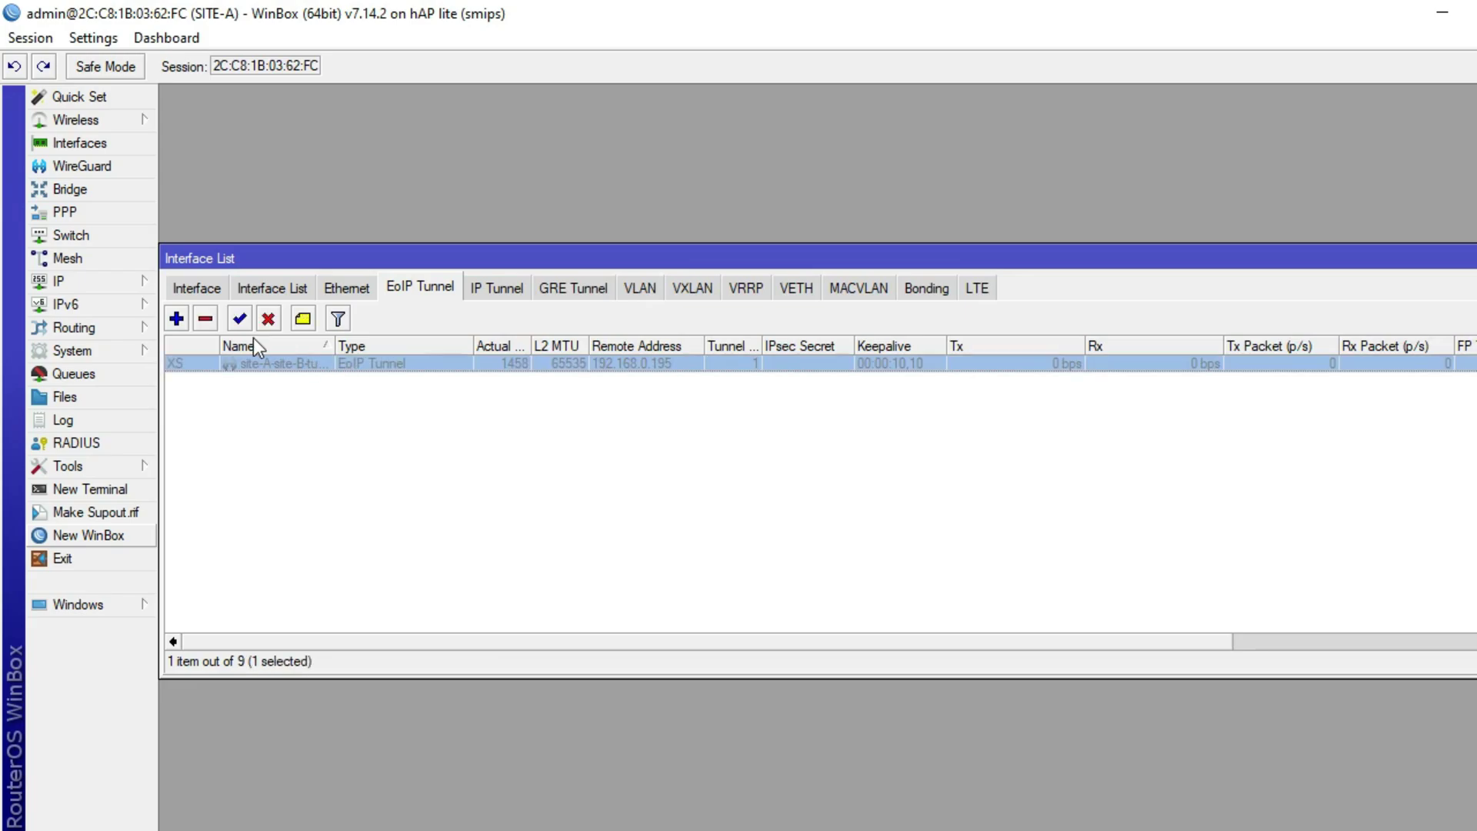
click(236, 317)
key(alt+Tab)
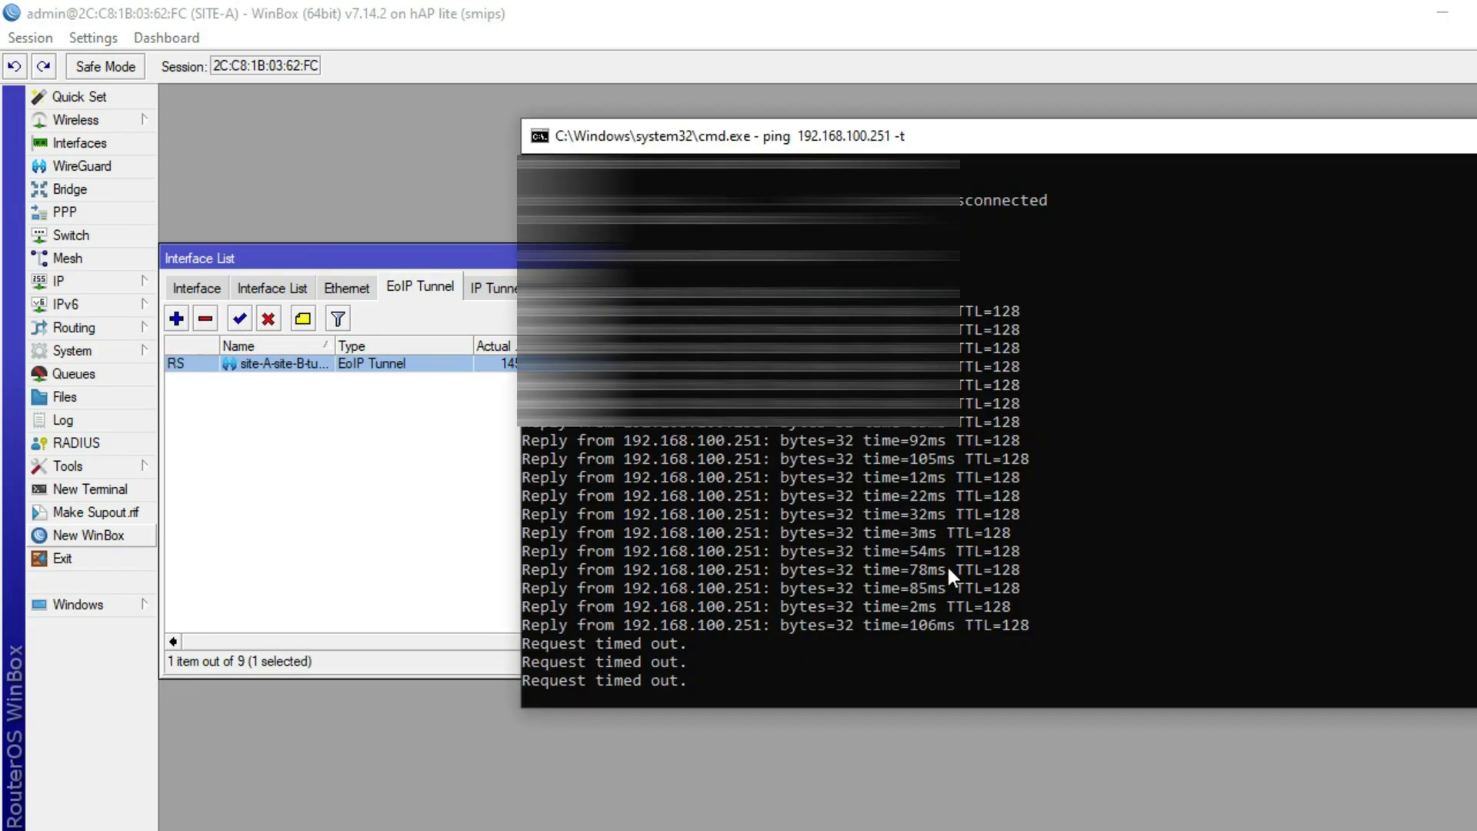